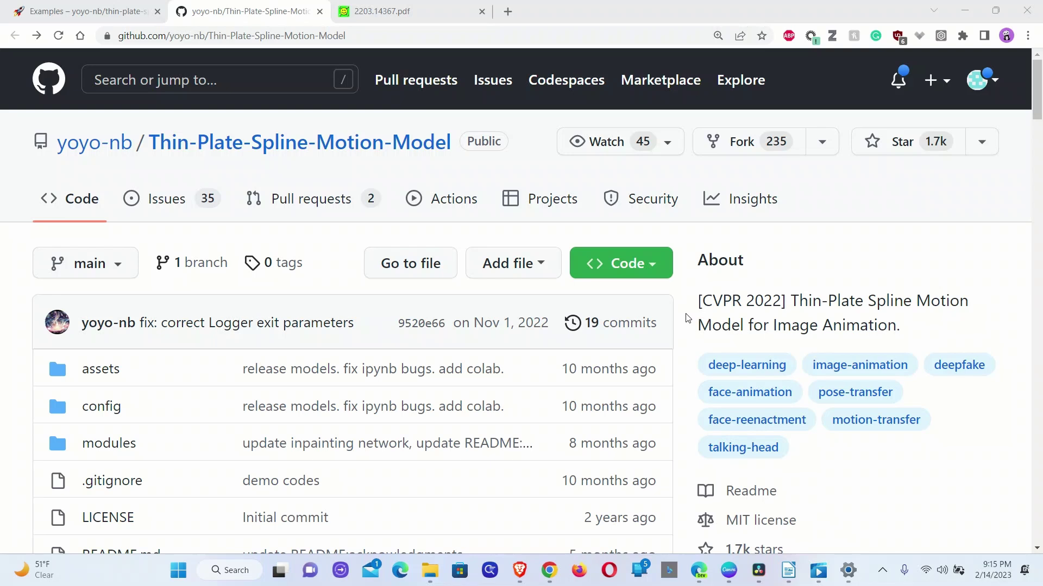
Step: Follow the README's 'Web demo for animation' link to the Replicate thin-plate-spline-motion-model demo
{"action": "scroll", "coordinate": [686, 317], "scroll_direction": "down", "scroll_amount": 20}
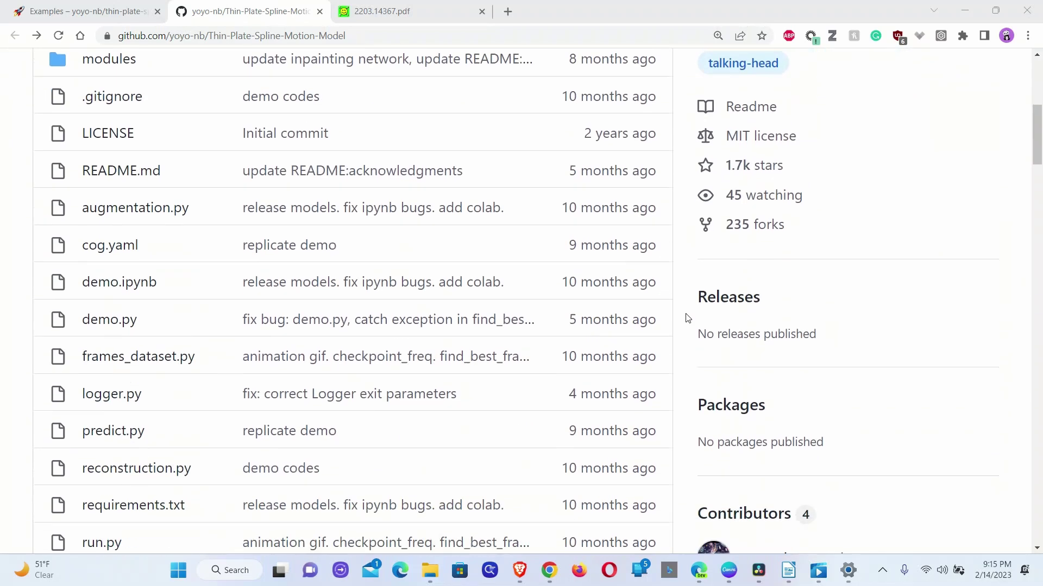
{"action": "left_click", "coordinate": [69, 152]}
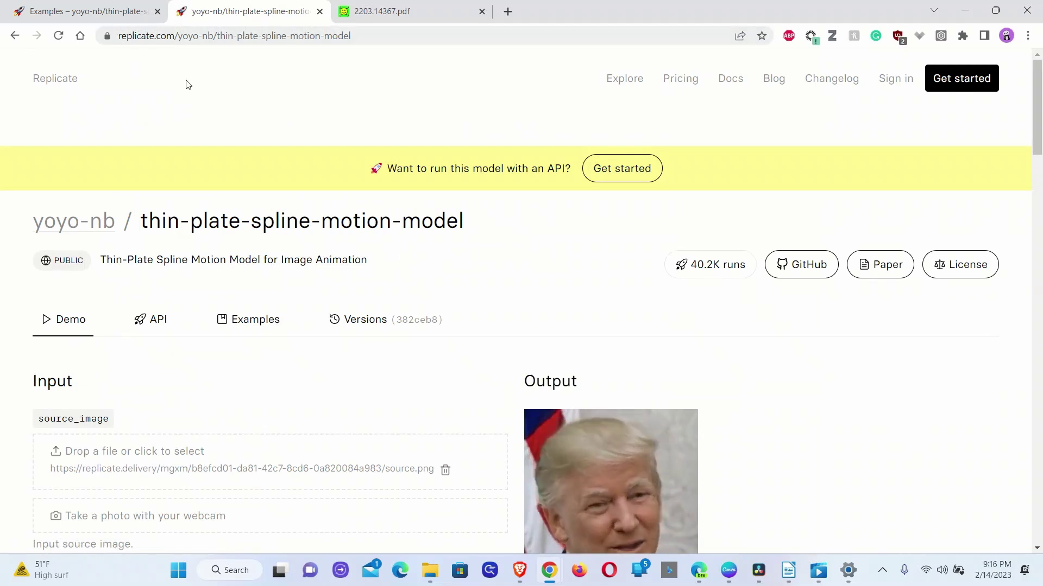
{"action": "left_click", "coordinate": [559, 259]}
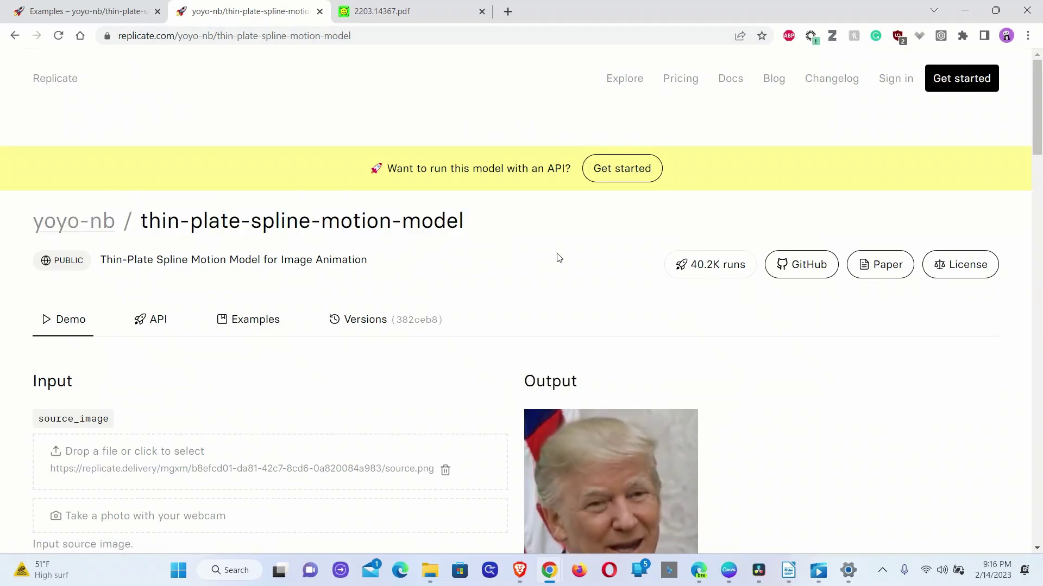
{"action": "scroll", "coordinate": [430, 225], "scroll_direction": "down", "scroll_amount": 5}
{"action": "scroll", "coordinate": [415, 275], "scroll_direction": "up", "scroll_amount": 1}
{"action": "scroll", "coordinate": [414, 275], "scroll_direction": "down", "scroll_amount": 4}
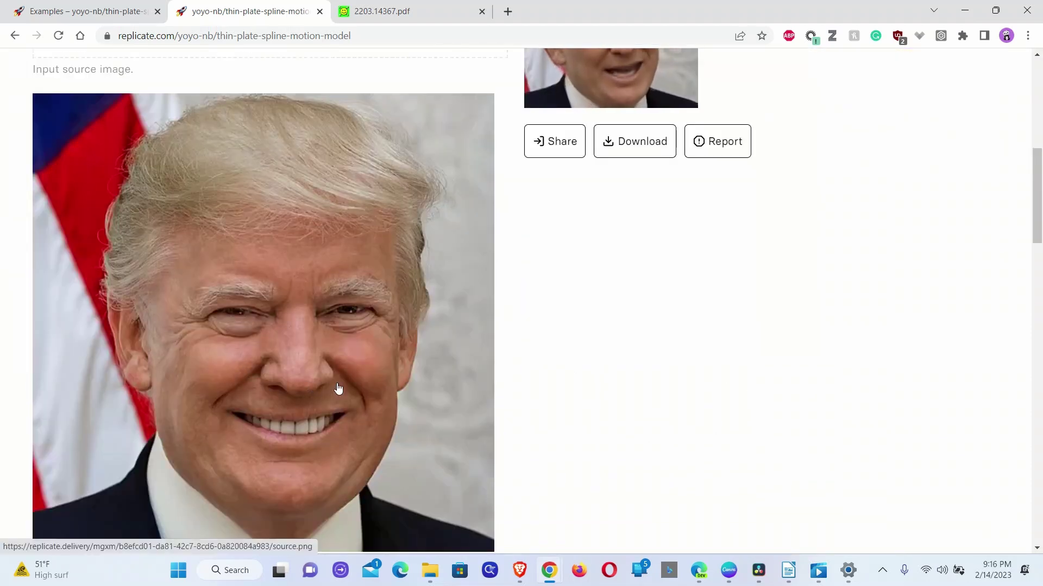
{"action": "scroll", "coordinate": [333, 387], "scroll_direction": "down", "scroll_amount": 1}
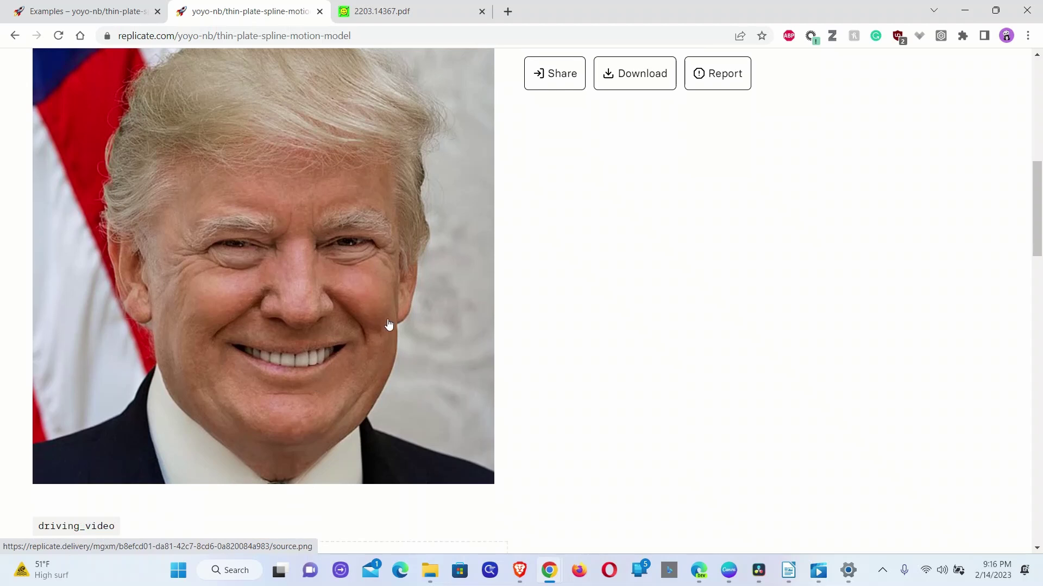
{"action": "scroll", "coordinate": [386, 331], "scroll_direction": "up", "scroll_amount": 5}
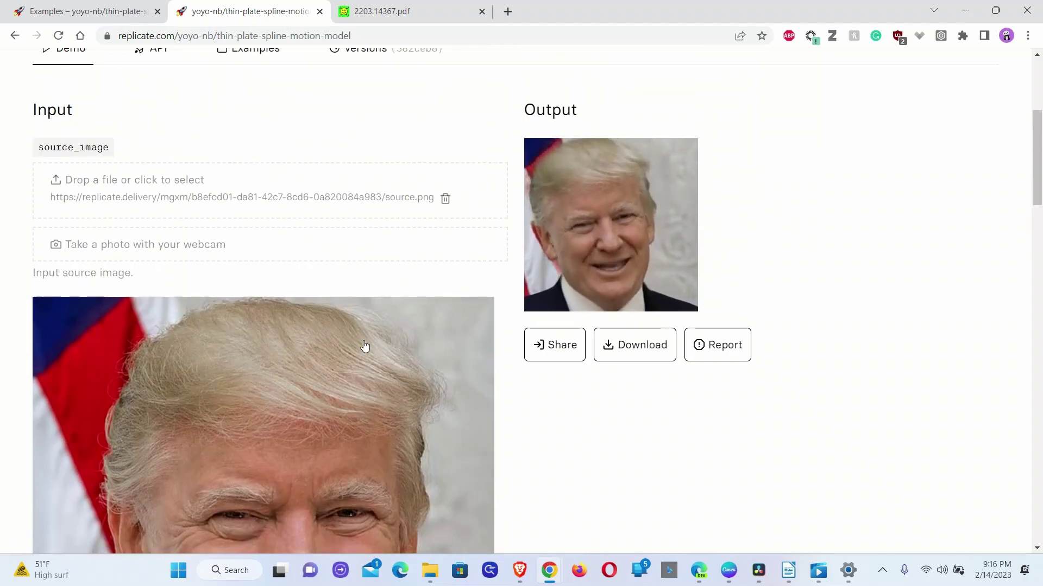
{"action": "scroll", "coordinate": [321, 365], "scroll_direction": "down", "scroll_amount": 8}
{"action": "scroll", "coordinate": [323, 367], "scroll_direction": "up", "scroll_amount": 6}
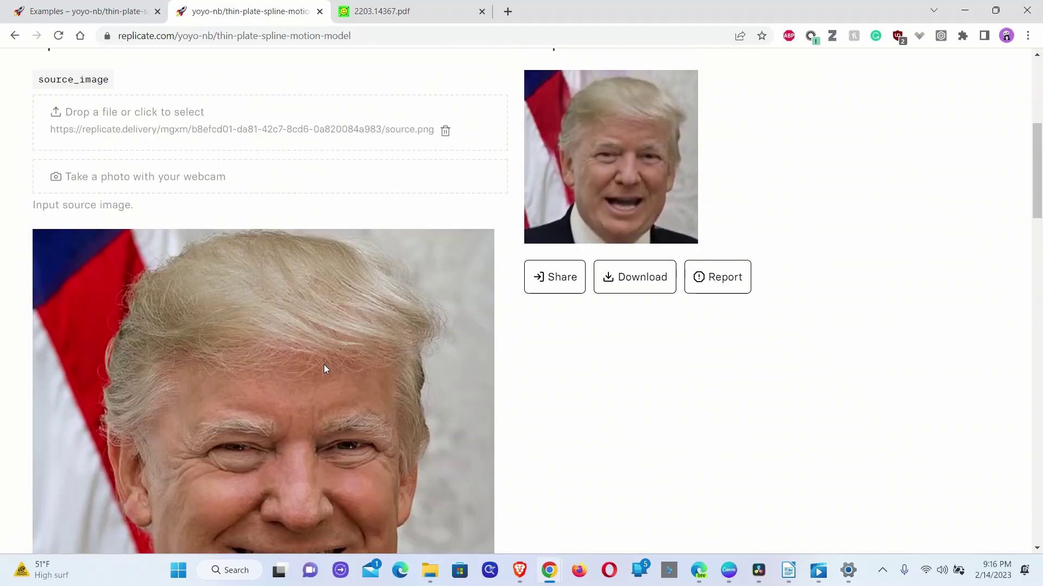
{"action": "scroll", "coordinate": [324, 369], "scroll_direction": "up", "scroll_amount": 3}
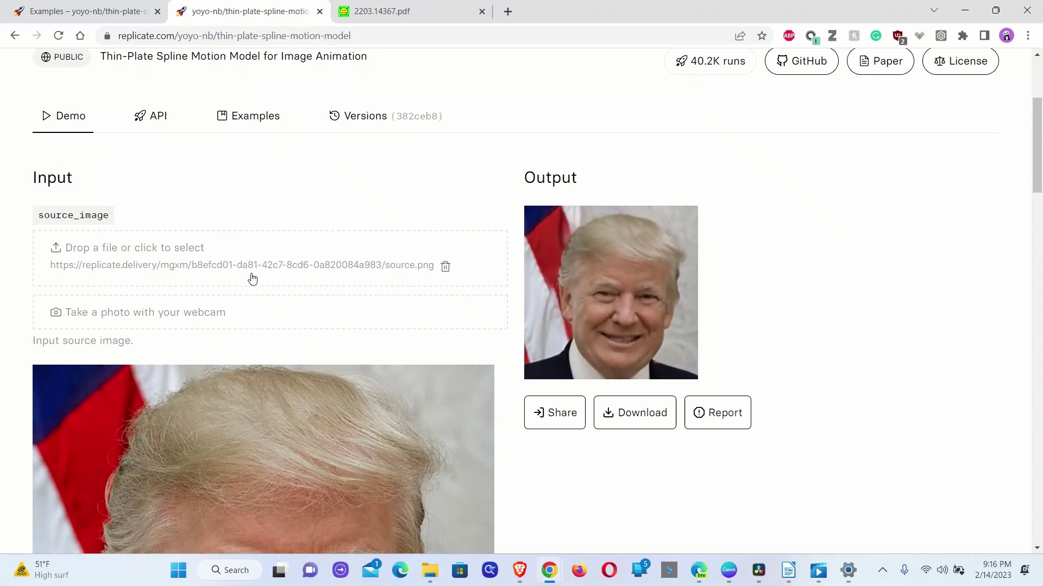
{"action": "scroll", "coordinate": [203, 402], "scroll_direction": "down", "scroll_amount": 1}
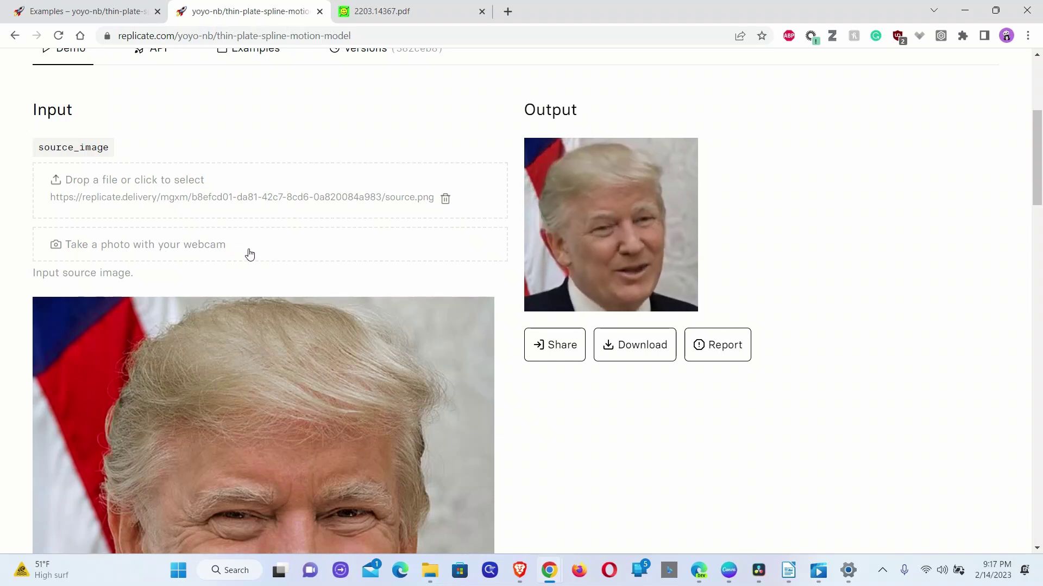
{"action": "scroll", "coordinate": [302, 256], "scroll_direction": "down", "scroll_amount": 12}
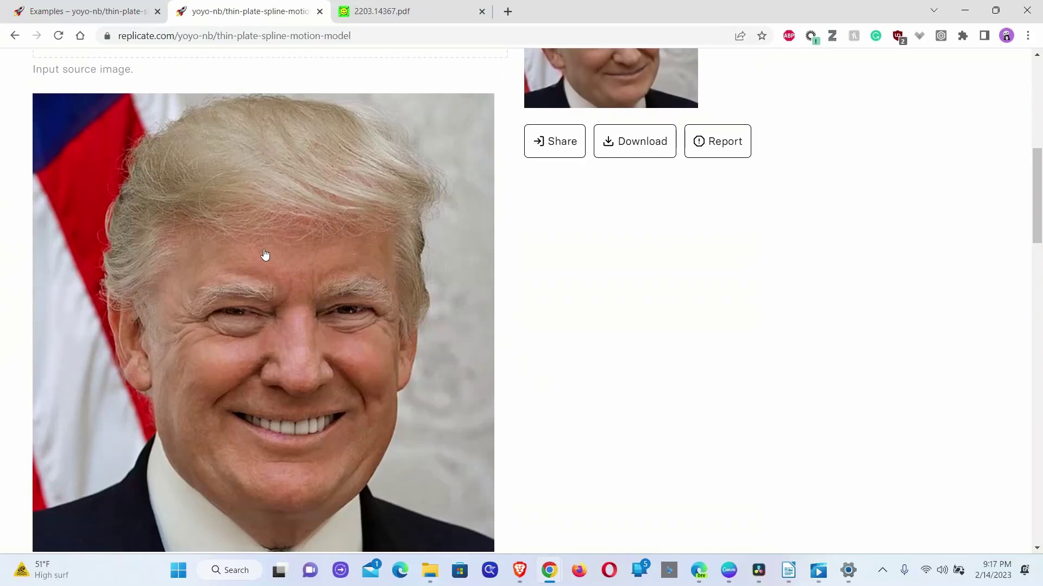
{"action": "scroll", "coordinate": [328, 254], "scroll_direction": "up", "scroll_amount": 15}
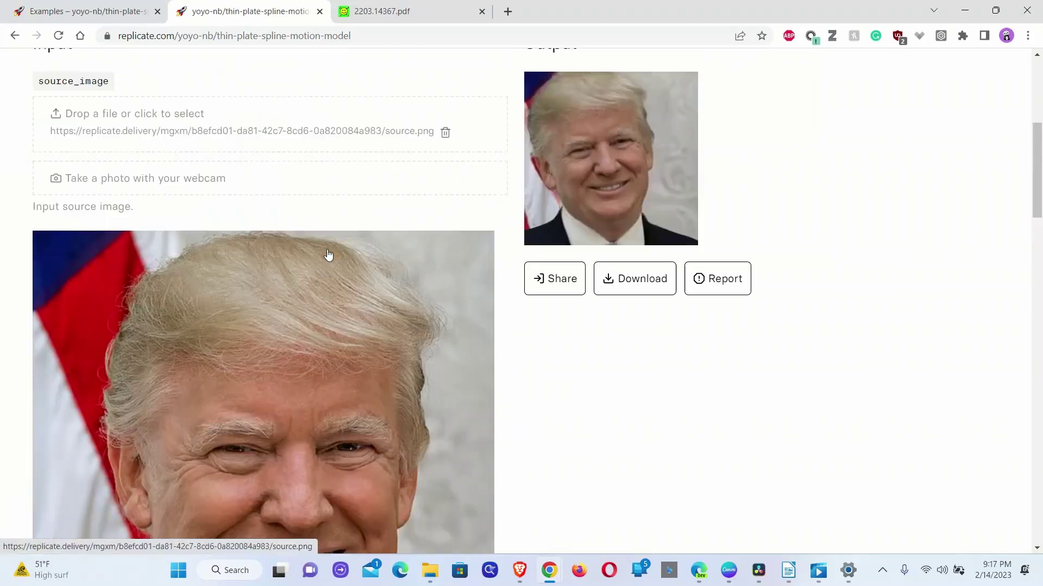
{"action": "left_click_drag", "start_coordinate": [109, 283], "coordinate": [41, 285]}
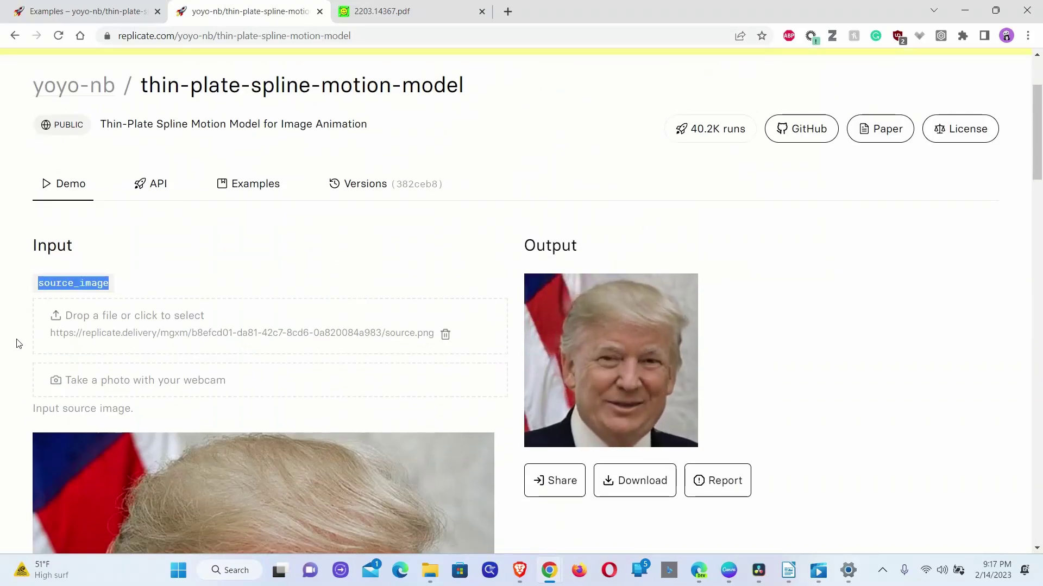
{"action": "scroll", "coordinate": [18, 342], "scroll_direction": "down", "scroll_amount": 13}
{"action": "scroll", "coordinate": [16, 325], "scroll_direction": "down", "scroll_amount": 2}
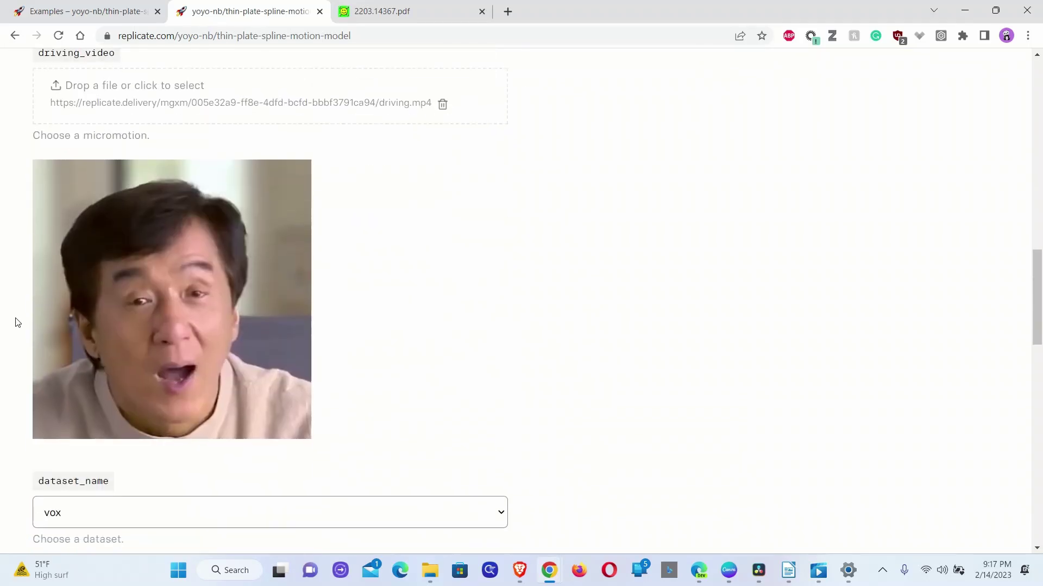
{"action": "scroll", "coordinate": [189, 344], "scroll_direction": "up", "scroll_amount": 1}
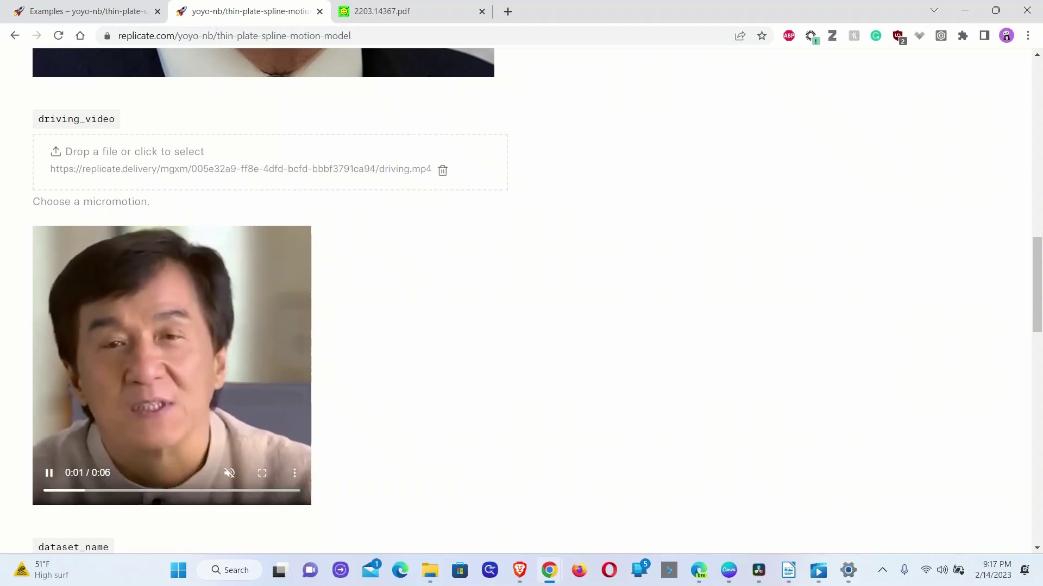
{"action": "double_click", "coordinate": [84, 118]}
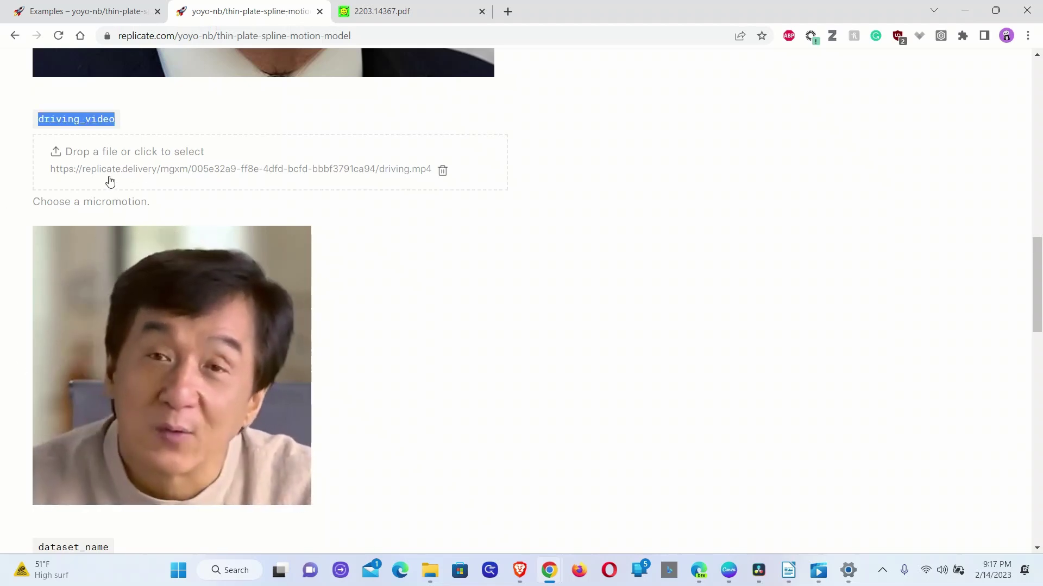
{"action": "scroll", "coordinate": [119, 174], "scroll_direction": "down", "scroll_amount": 1}
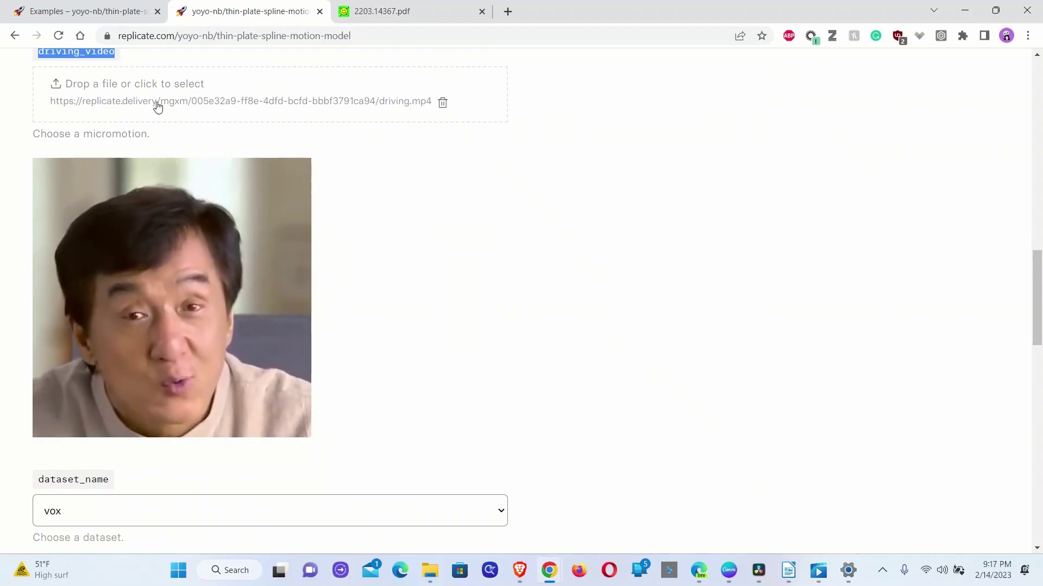
{"action": "double_click", "coordinate": [73, 480]}
{"action": "scroll", "coordinate": [73, 442], "scroll_direction": "down", "scroll_amount": 1}
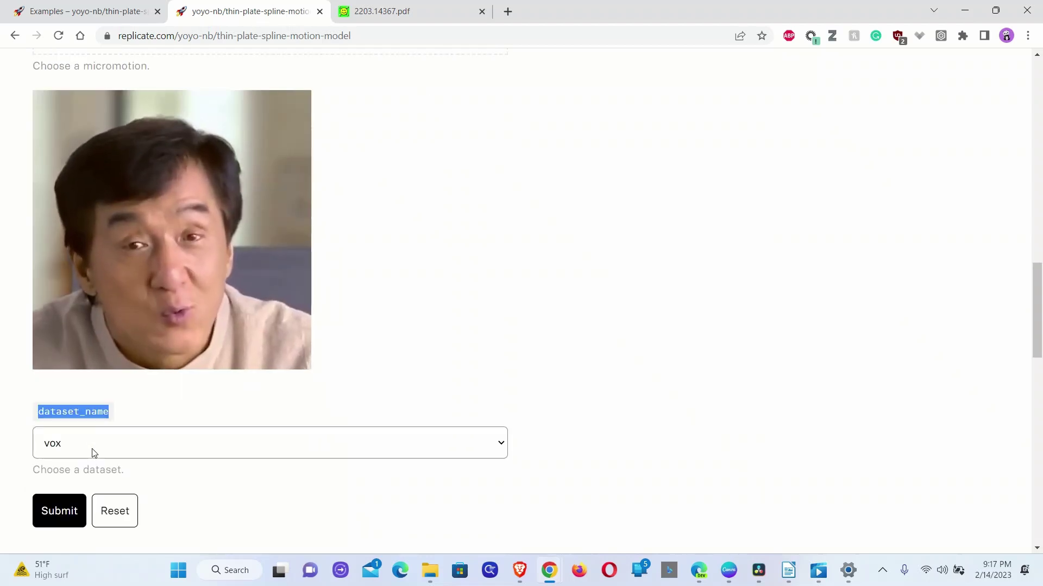
{"action": "left_click", "coordinate": [93, 453]}
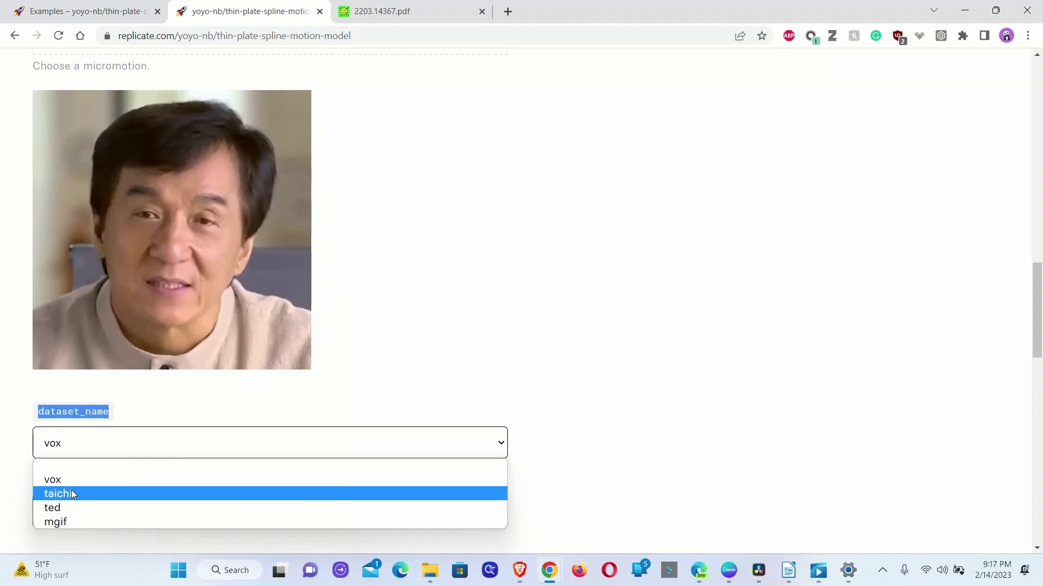
{"action": "left_click", "coordinate": [60, 480]}
{"action": "mouse_move", "coordinate": [109, 283]}
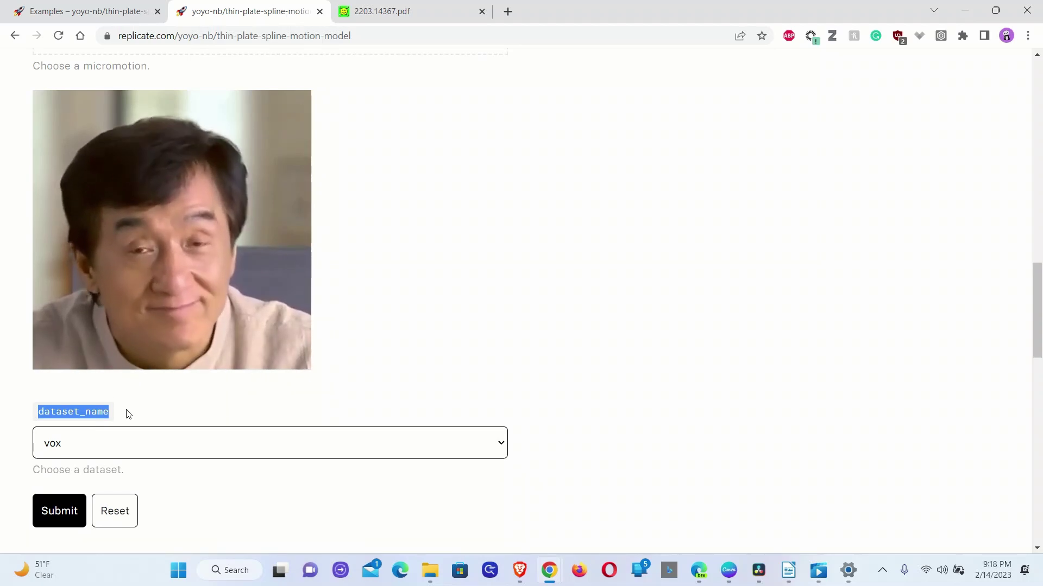
{"action": "left_click", "coordinate": [93, 452]}
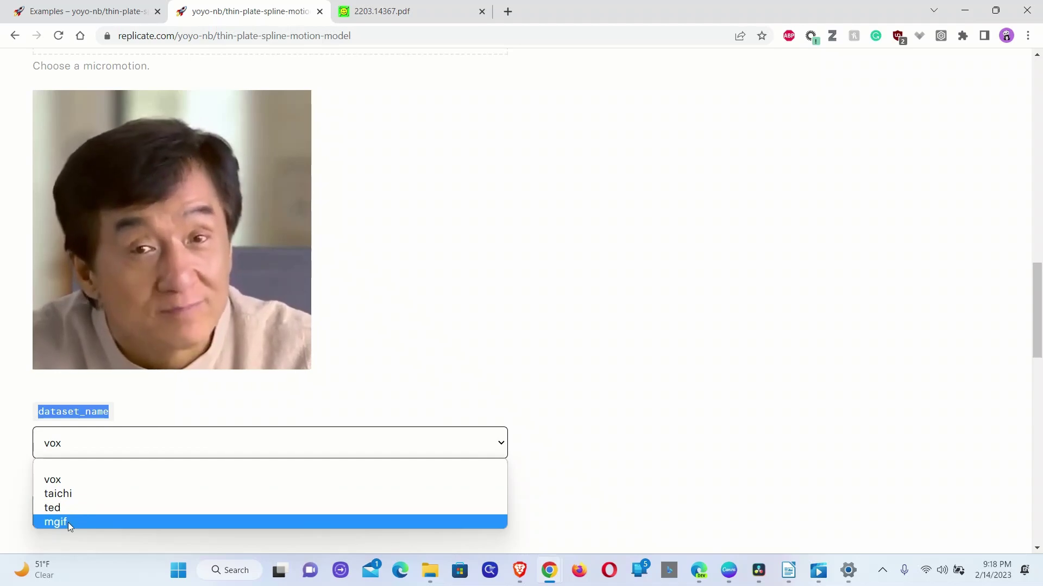
{"action": "left_click", "coordinate": [73, 478]}
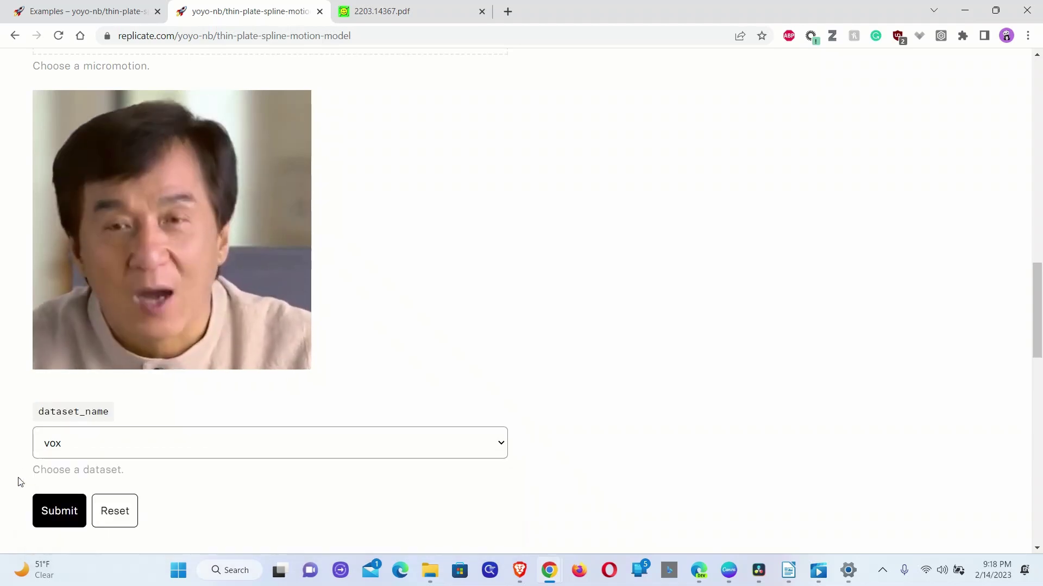
{"action": "left_click", "coordinate": [67, 448]}
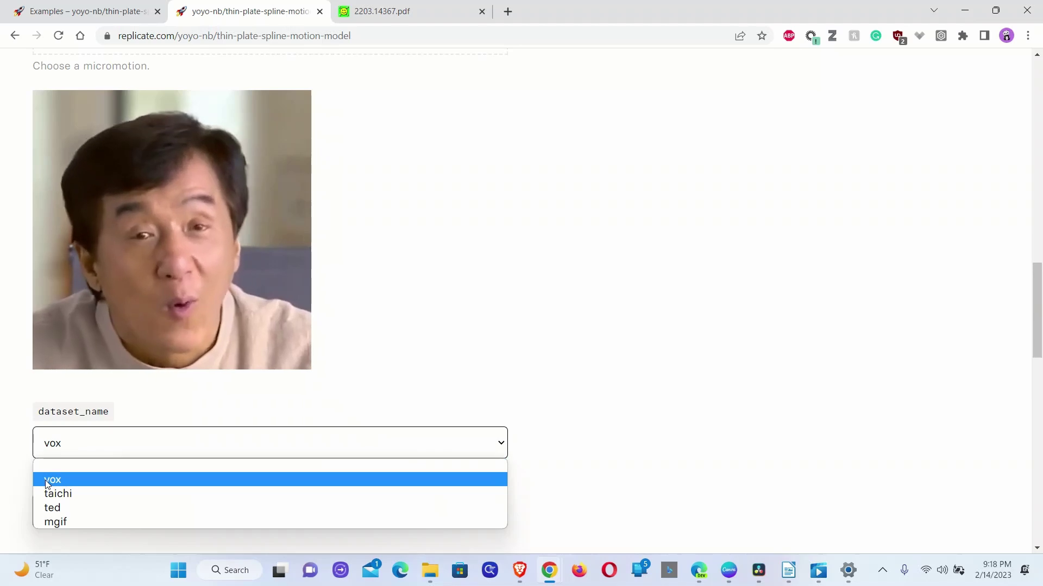
{"action": "left_click", "coordinate": [51, 480]}
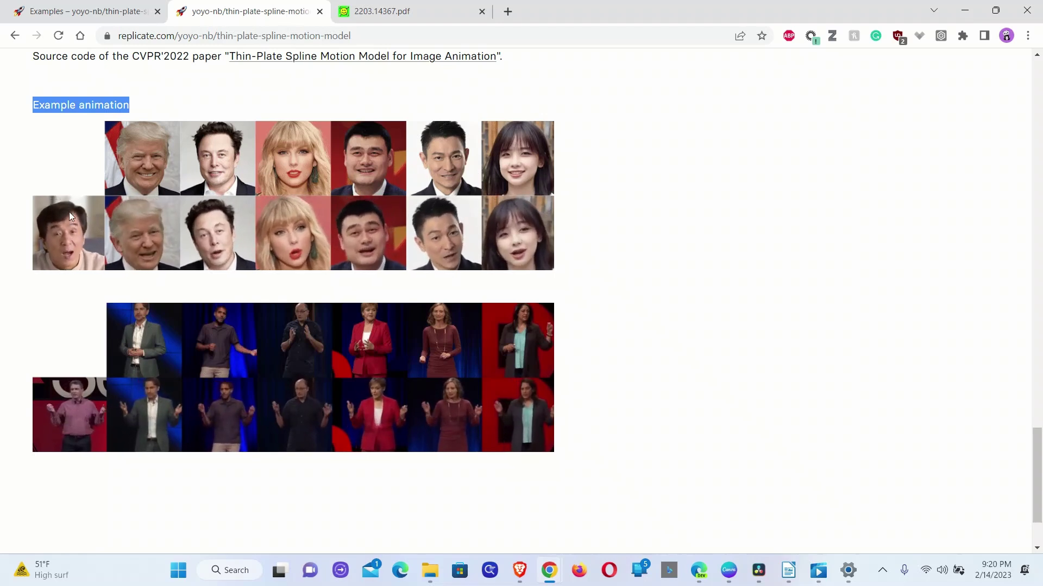
Step: Scroll down the demo page toward the generated output videos
{"action": "scroll", "coordinate": [63, 228], "scroll_direction": "down", "scroll_amount": 2}
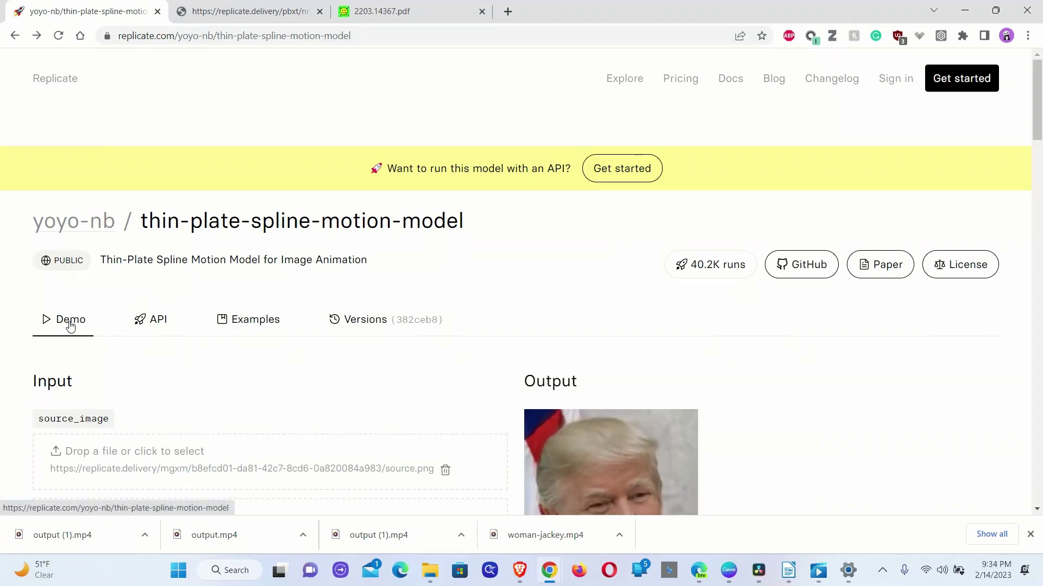
Step: Scroll to the source_image input and highlight its field name
{"action": "scroll", "coordinate": [31, 382], "scroll_direction": "down", "scroll_amount": 2}
{"action": "scroll", "coordinate": [31, 381], "scroll_direction": "down", "scroll_amount": 2}
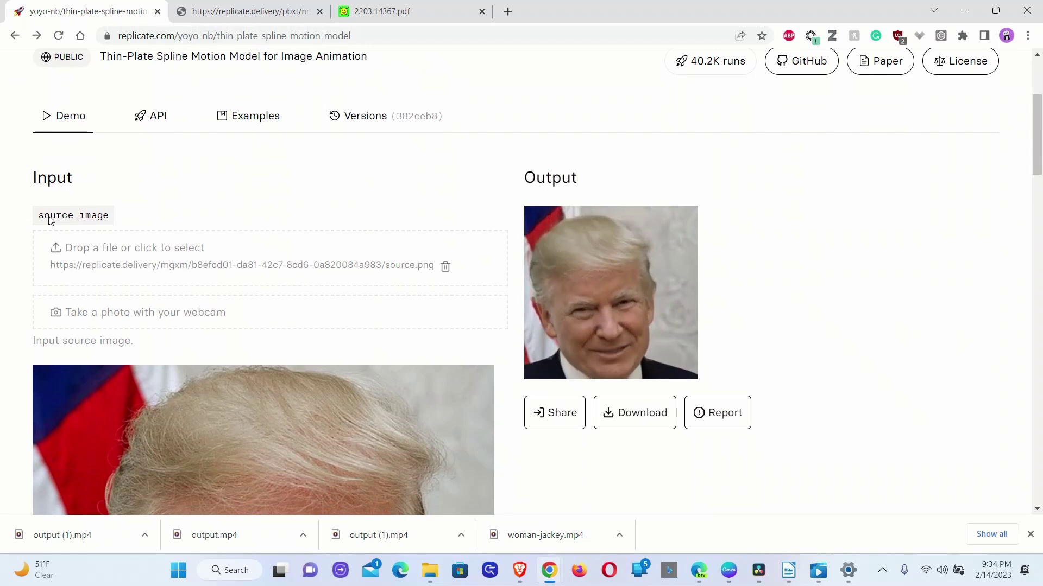
{"action": "left_click_drag", "start_coordinate": [42, 216], "coordinate": [109, 216]}
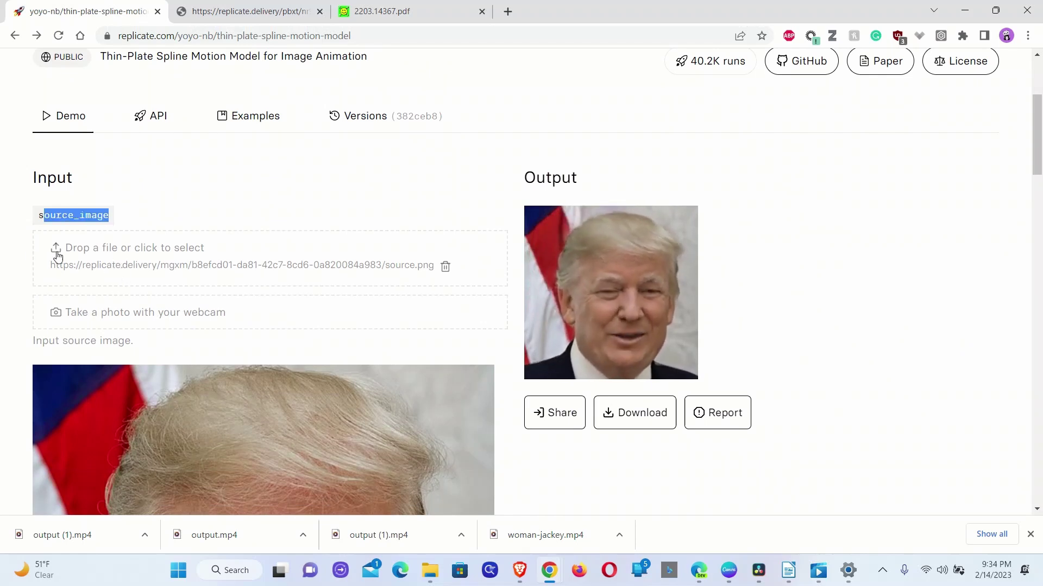
{"action": "scroll", "coordinate": [107, 337], "scroll_direction": "down", "scroll_amount": 1}
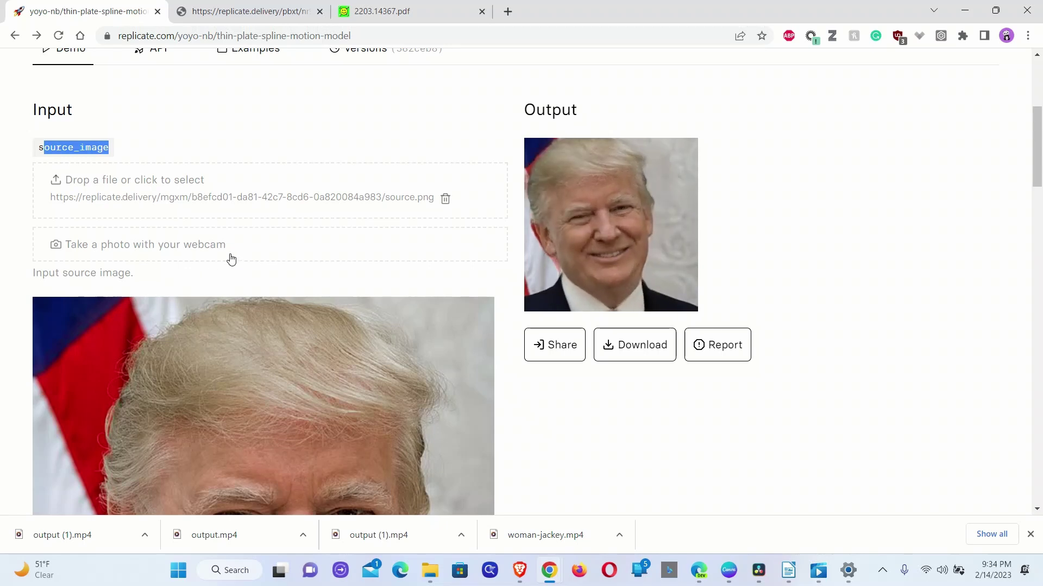
Step: Load AI-avatar.png as the source image, then scroll down to Submit
{"action": "left_click", "coordinate": [191, 181]}
{"action": "double_click", "coordinate": [280, 133]}
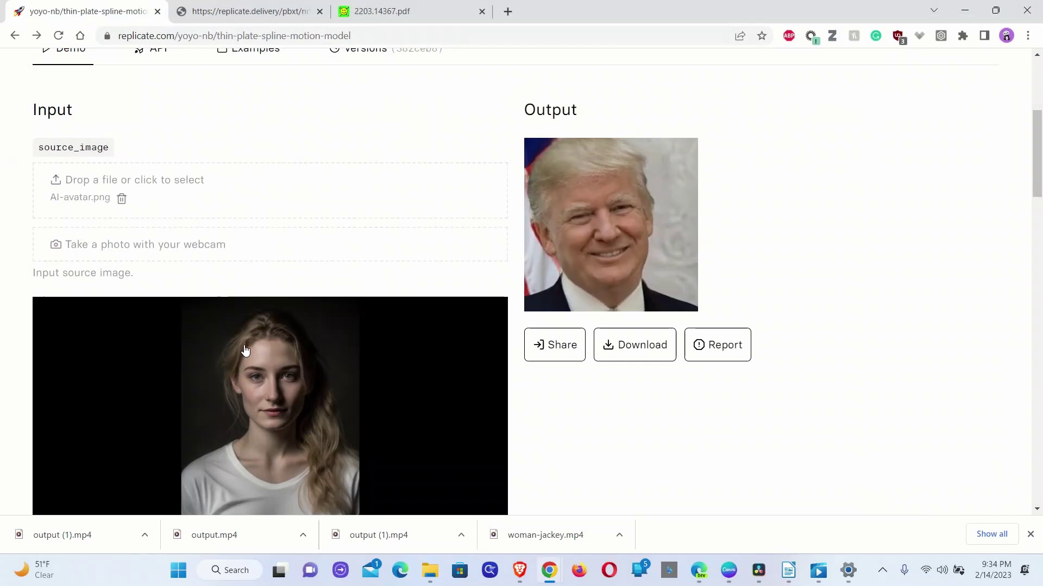
{"action": "scroll", "coordinate": [245, 349], "scroll_direction": "down", "scroll_amount": 3}
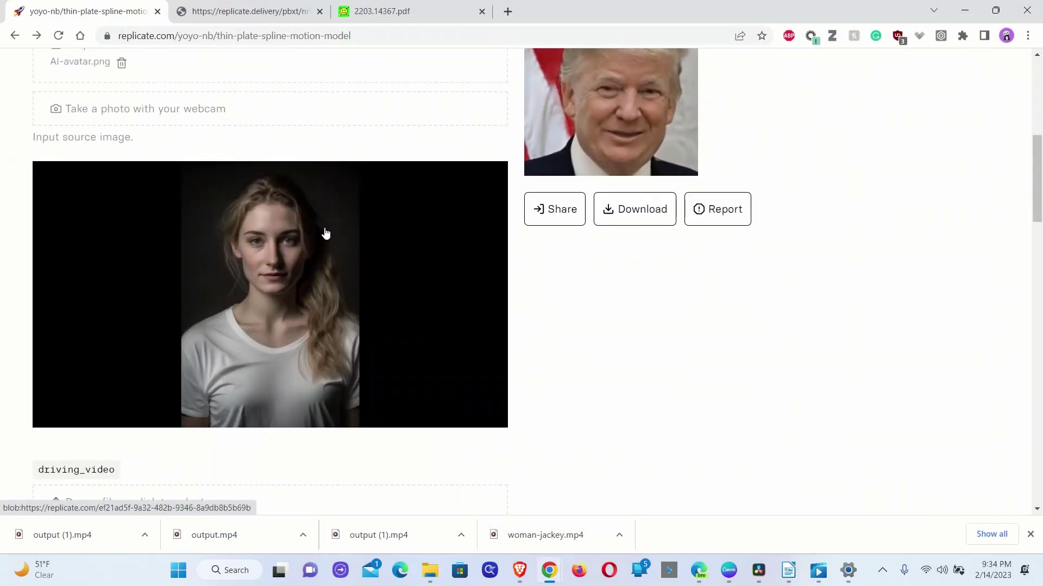
{"action": "scroll", "coordinate": [337, 298], "scroll_direction": "down", "scroll_amount": 10}
{"action": "scroll", "coordinate": [338, 299], "scroll_direction": "up", "scroll_amount": 5}
{"action": "scroll", "coordinate": [337, 301], "scroll_direction": "up", "scroll_amount": 5}
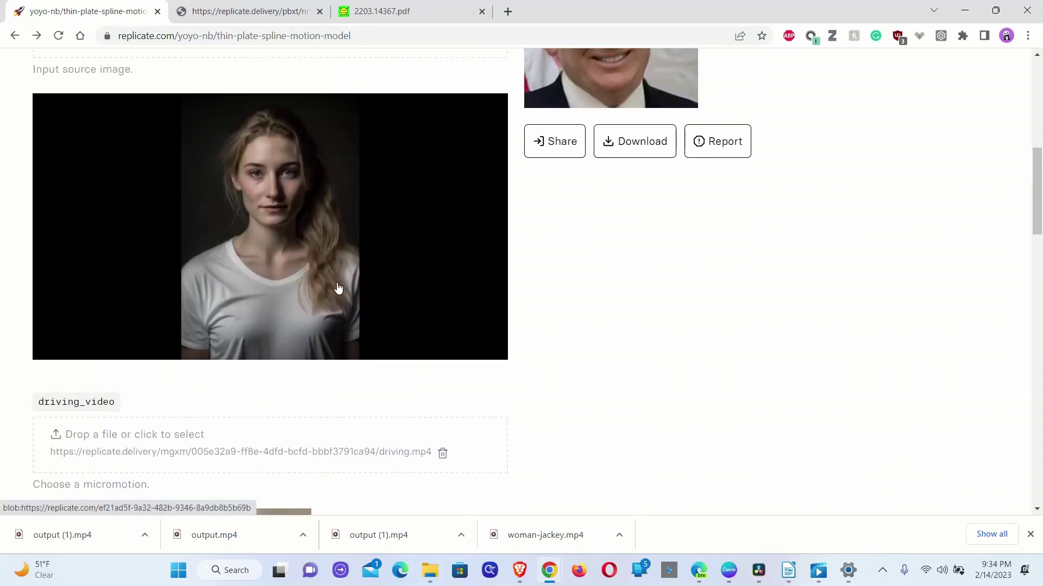
{"action": "scroll", "coordinate": [326, 283], "scroll_direction": "down", "scroll_amount": 12}
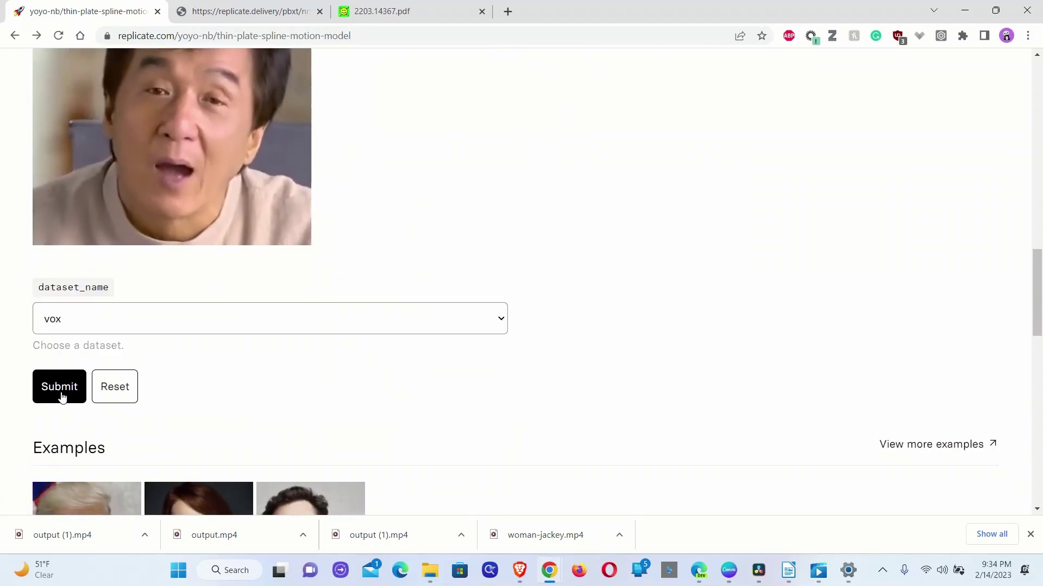
Step: Submit the run and review the young woman's generated talking video
{"action": "left_click", "coordinate": [66, 400]}
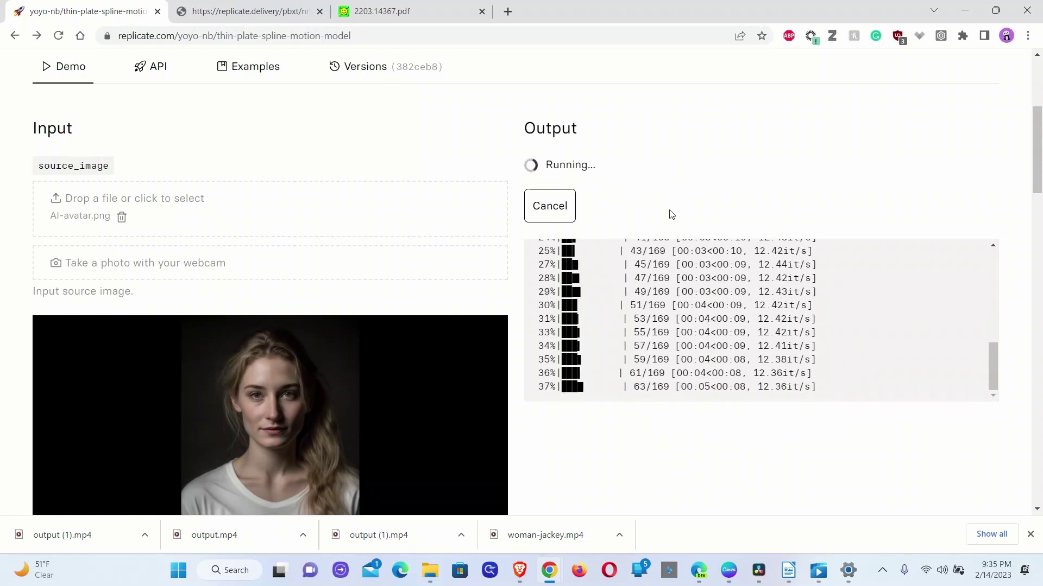
{"action": "scroll", "coordinate": [696, 317], "scroll_direction": "down", "scroll_amount": 1}
{"action": "scroll", "coordinate": [656, 312], "scroll_direction": "down", "scroll_amount": 2}
{"action": "scroll", "coordinate": [656, 311], "scroll_direction": "up", "scroll_amount": 2}
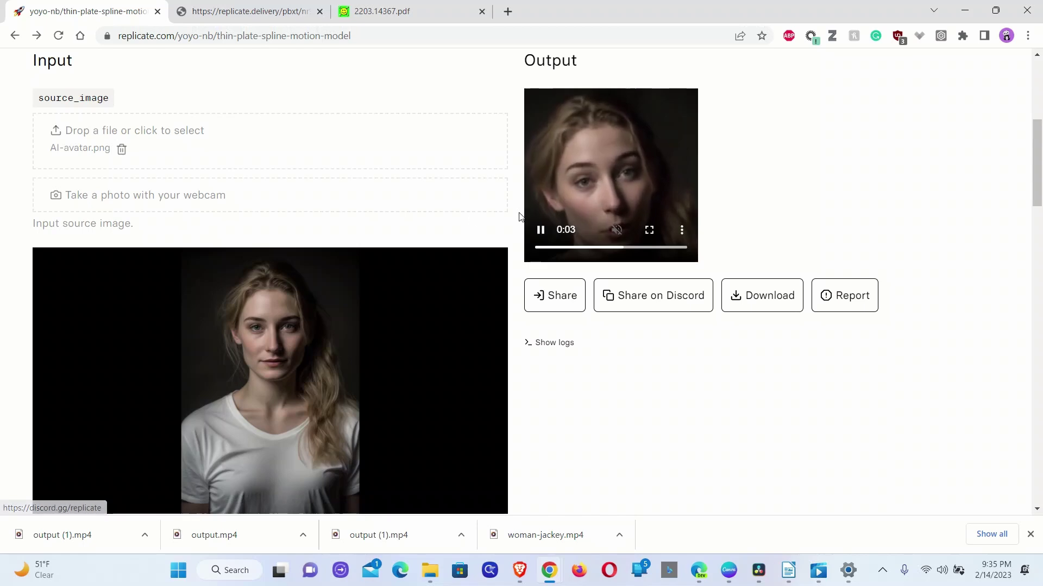
Step: Pick man-1845259__340.jpg from Test-images as the new source image
{"action": "scroll", "coordinate": [618, 394], "scroll_direction": "down", "scroll_amount": 1}
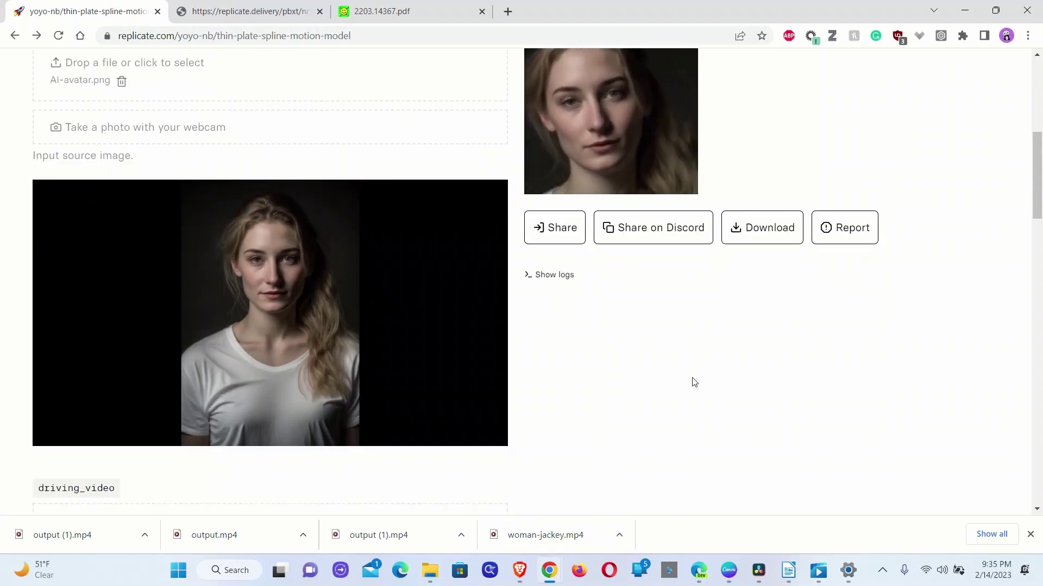
{"action": "scroll", "coordinate": [694, 382], "scroll_direction": "up", "scroll_amount": 2}
{"action": "left_click", "coordinate": [209, 212]}
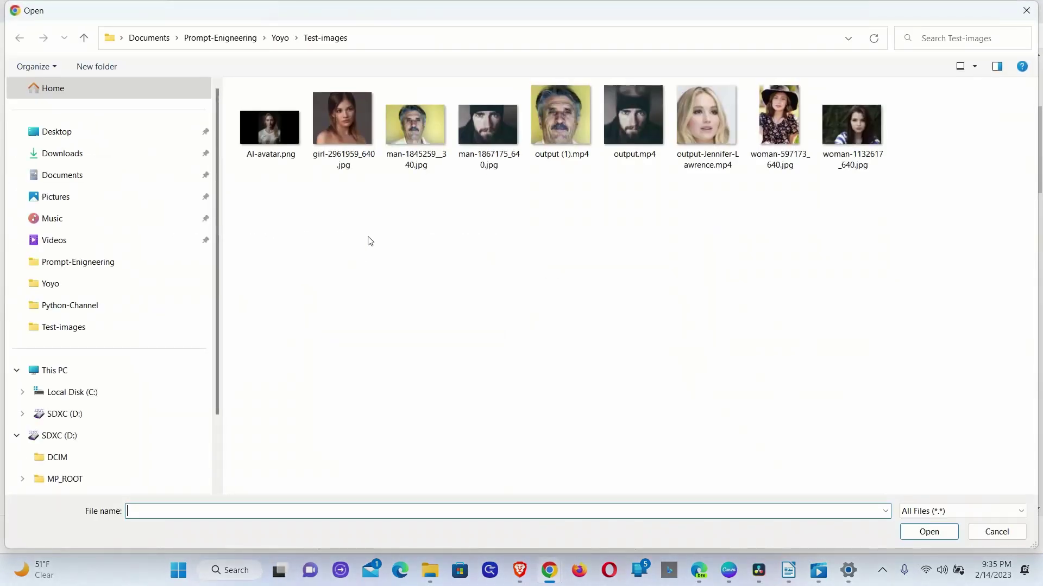
{"action": "double_click", "coordinate": [399, 130]}
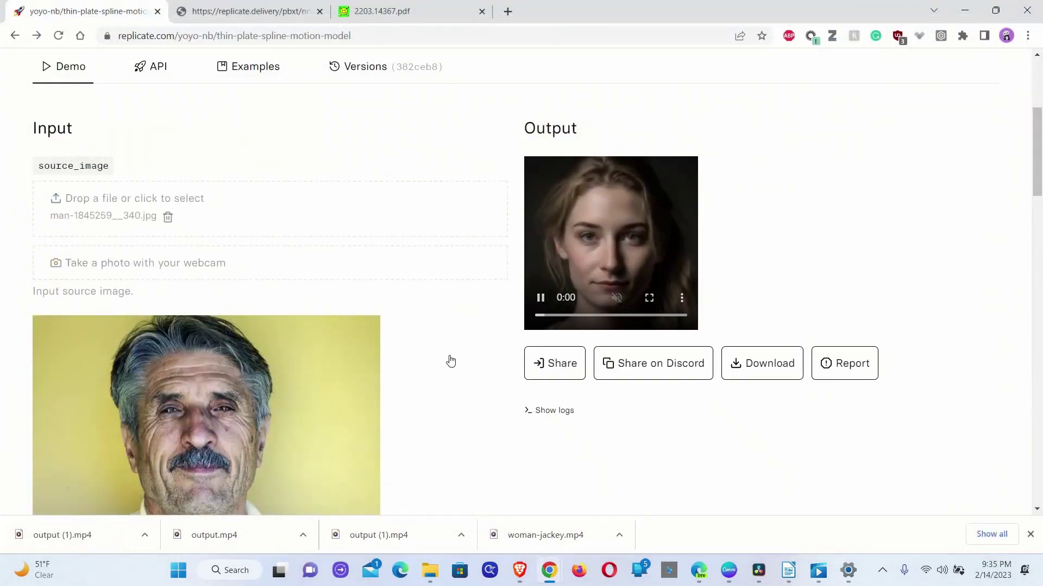
Step: Submit a prediction for man-1845259__340.jpg using the driving.mp4 video
{"action": "scroll", "coordinate": [451, 418], "scroll_direction": "down", "scroll_amount": 2}
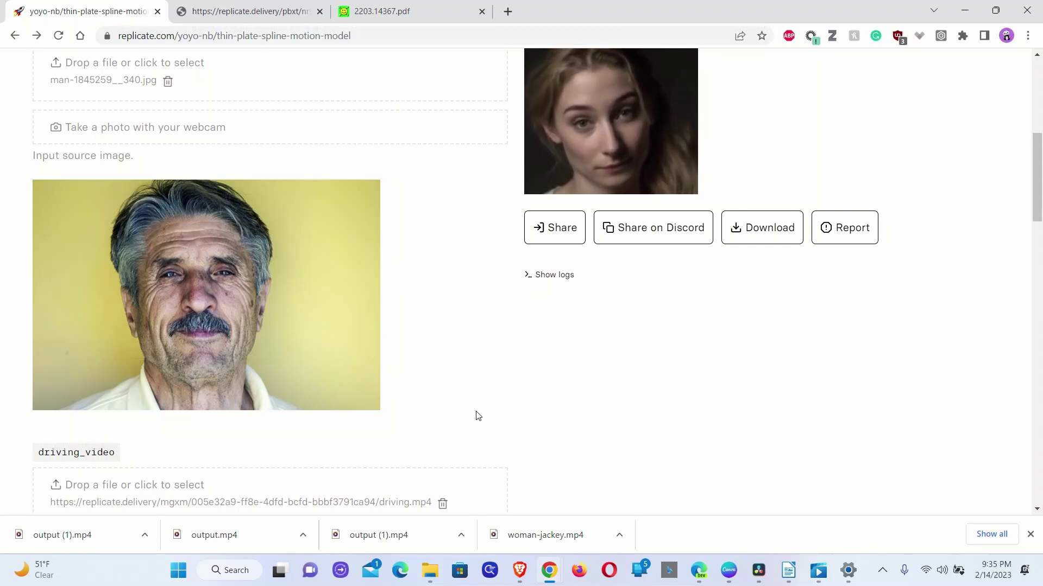
{"action": "scroll", "coordinate": [400, 168], "scroll_direction": "up", "scroll_amount": 1}
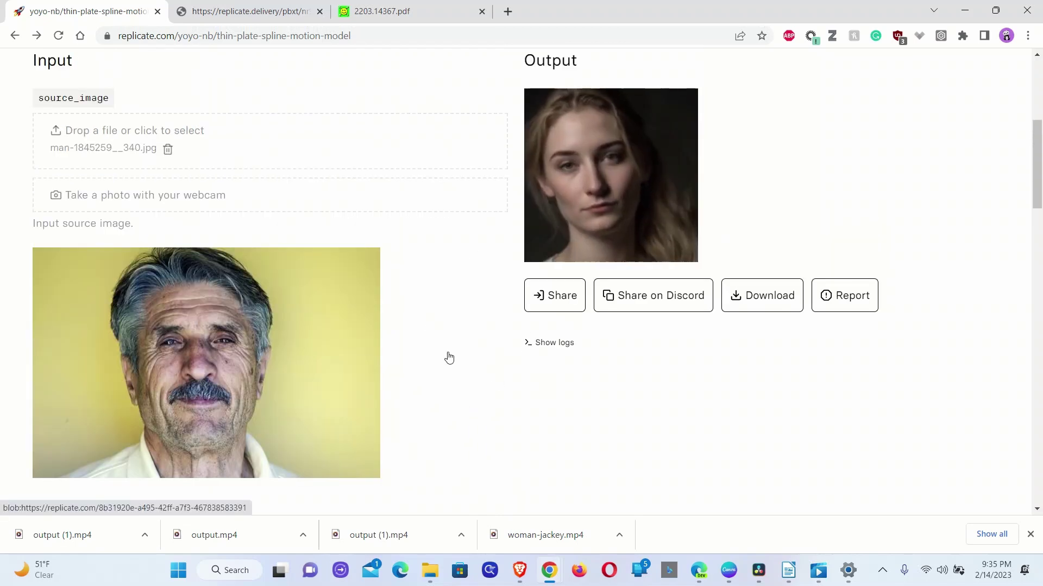
{"action": "scroll", "coordinate": [449, 361], "scroll_direction": "down", "scroll_amount": 3}
{"action": "scroll", "coordinate": [215, 275], "scroll_direction": "up", "scroll_amount": 2}
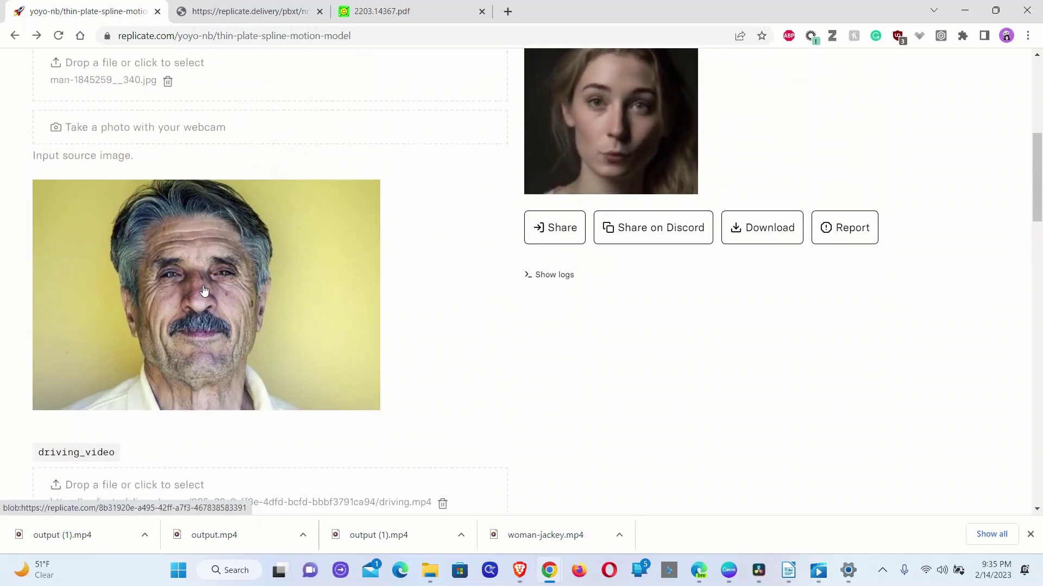
{"action": "scroll", "coordinate": [222, 325], "scroll_direction": "down", "scroll_amount": 8}
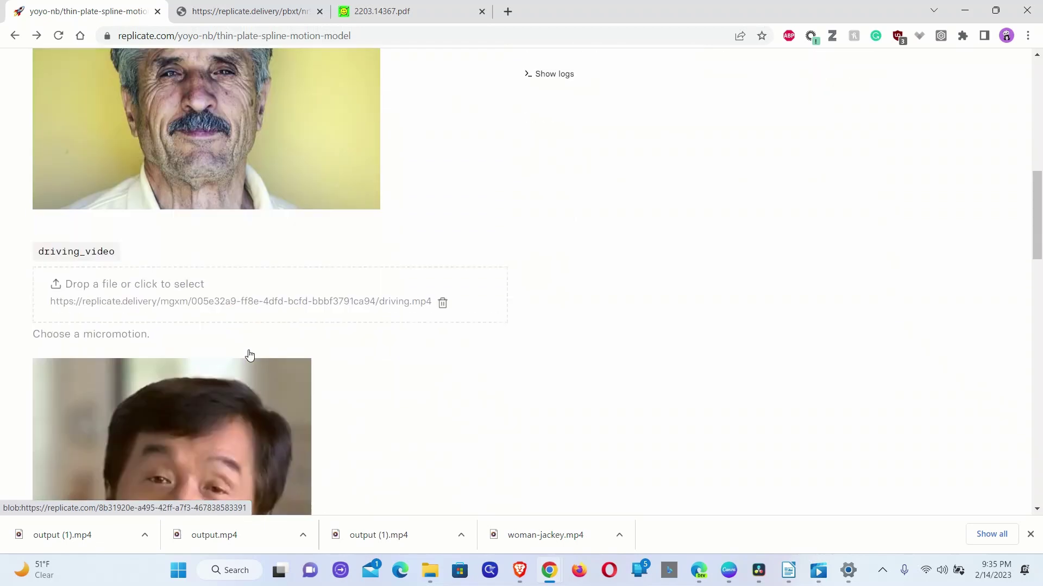
{"action": "left_click", "coordinate": [57, 441]}
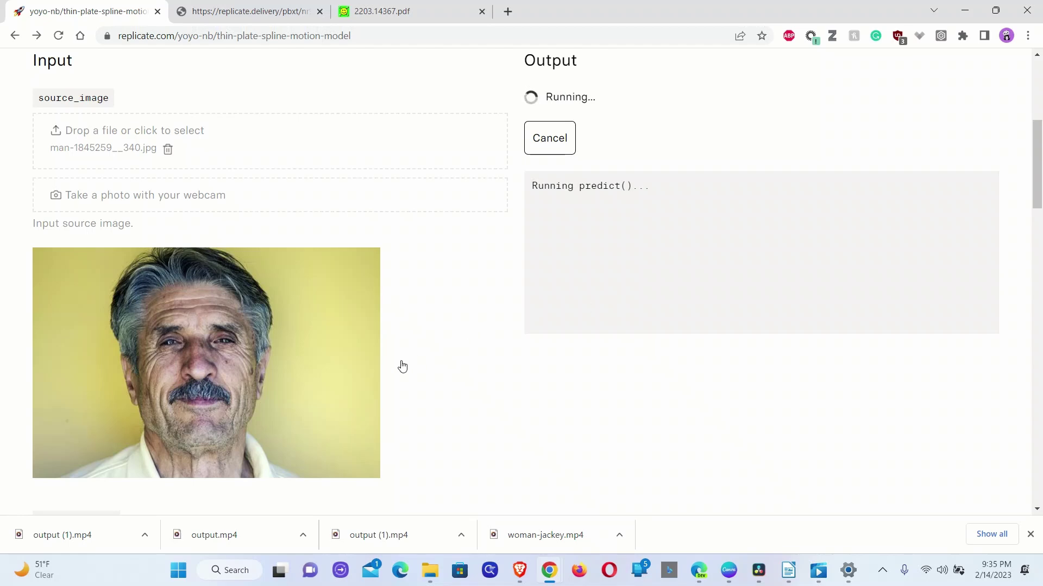
{"action": "scroll", "coordinate": [223, 348], "scroll_direction": "down", "scroll_amount": 7}
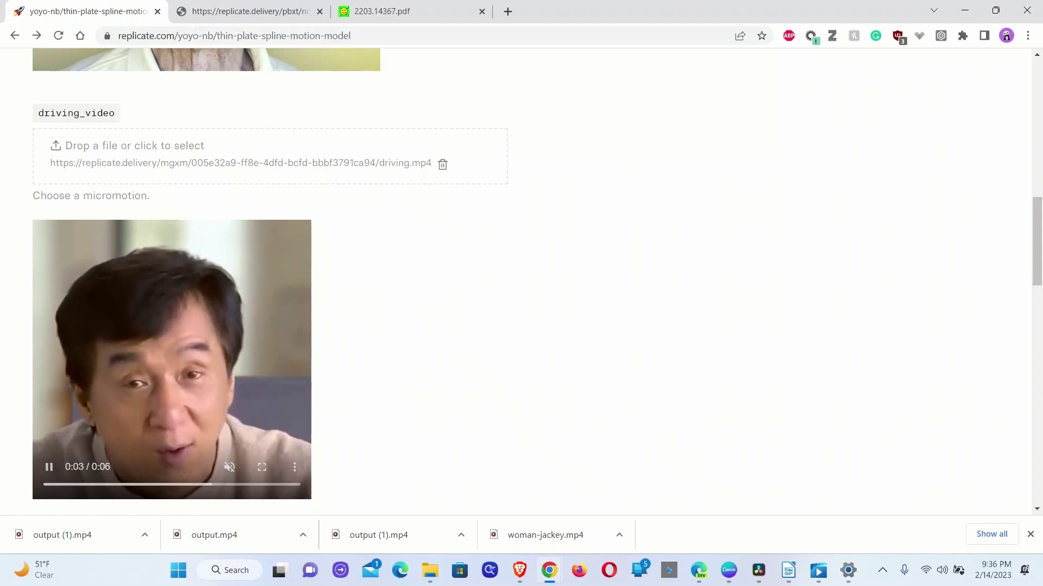
{"action": "scroll", "coordinate": [225, 448], "scroll_direction": "down", "scroll_amount": 1}
{"action": "scroll", "coordinate": [226, 449], "scroll_direction": "down", "scroll_amount": 1}
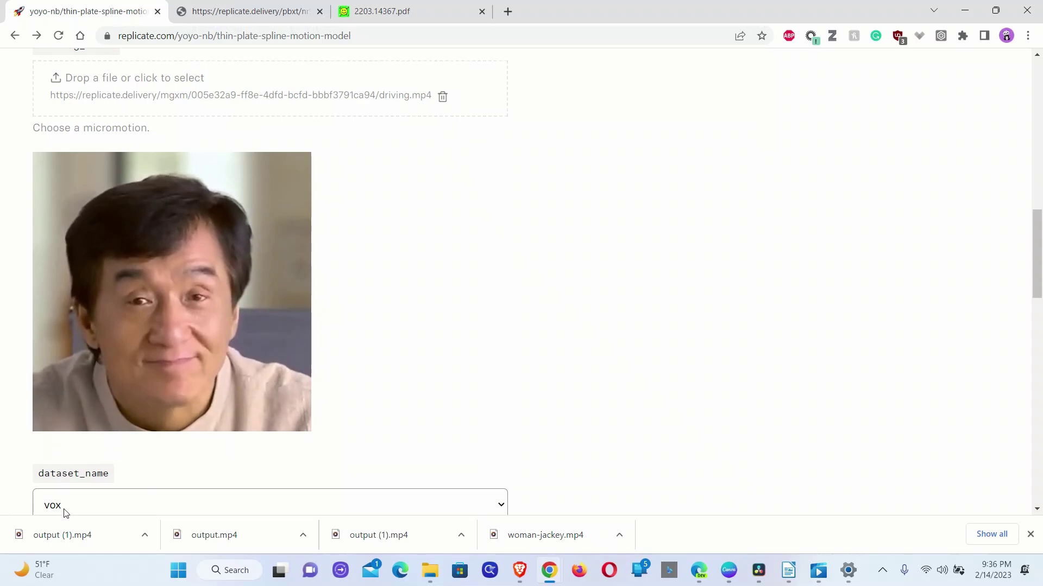
{"action": "scroll", "coordinate": [363, 377], "scroll_direction": "up", "scroll_amount": 6}
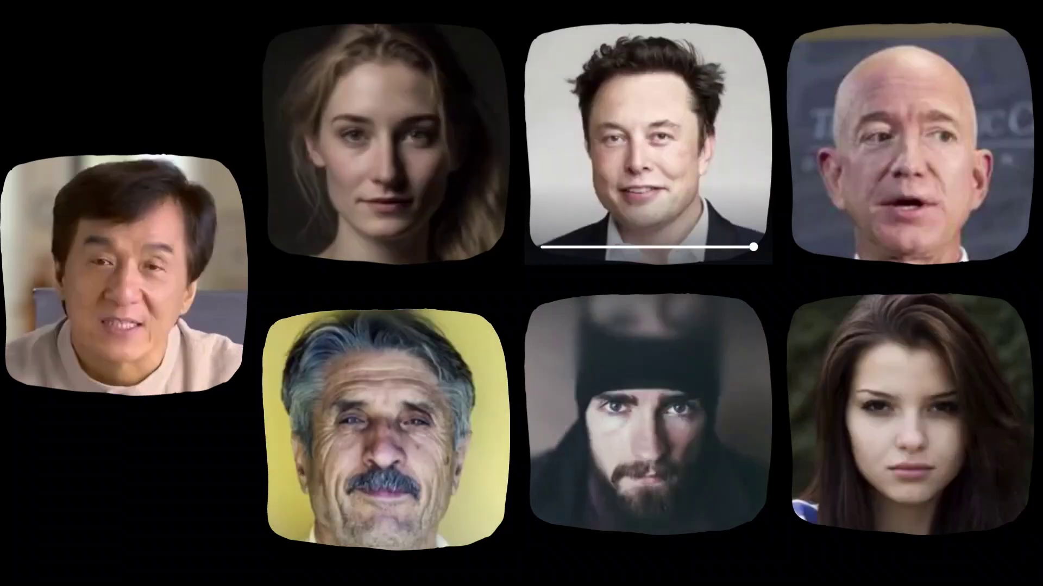
Step: Replay the top-row animated face clip and advance to slide 34 of 35
{"action": "left_click", "coordinate": [647, 209]}
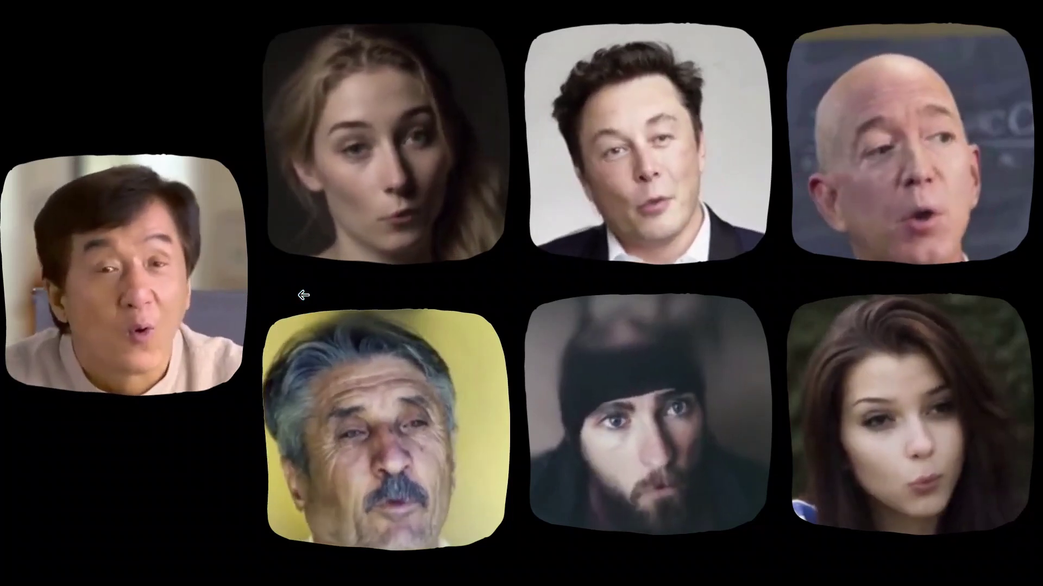
{"action": "mouse_move", "coordinate": [146, 345]}
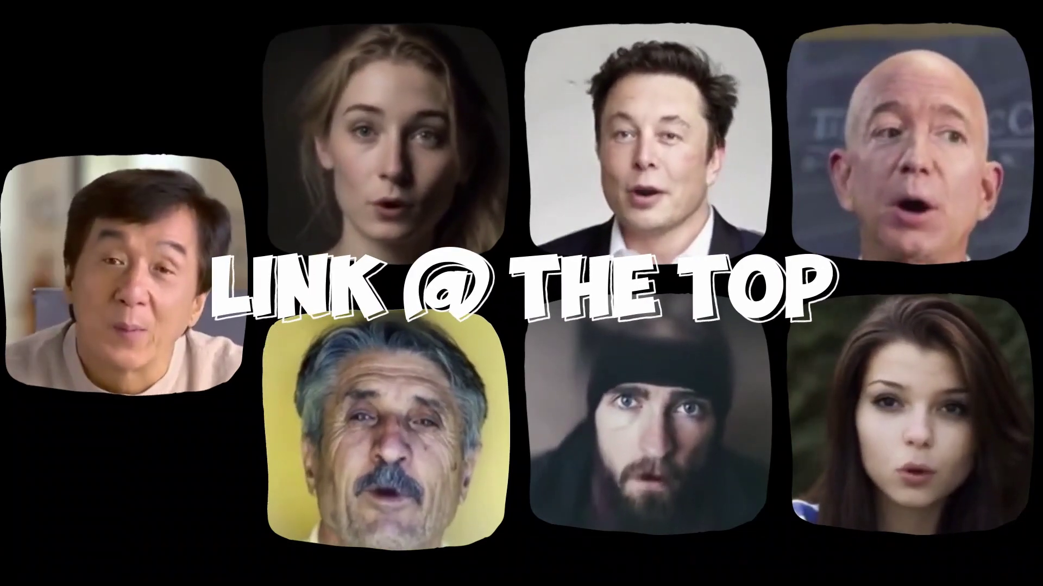
{"action": "mouse_move", "coordinate": [359, 500]}
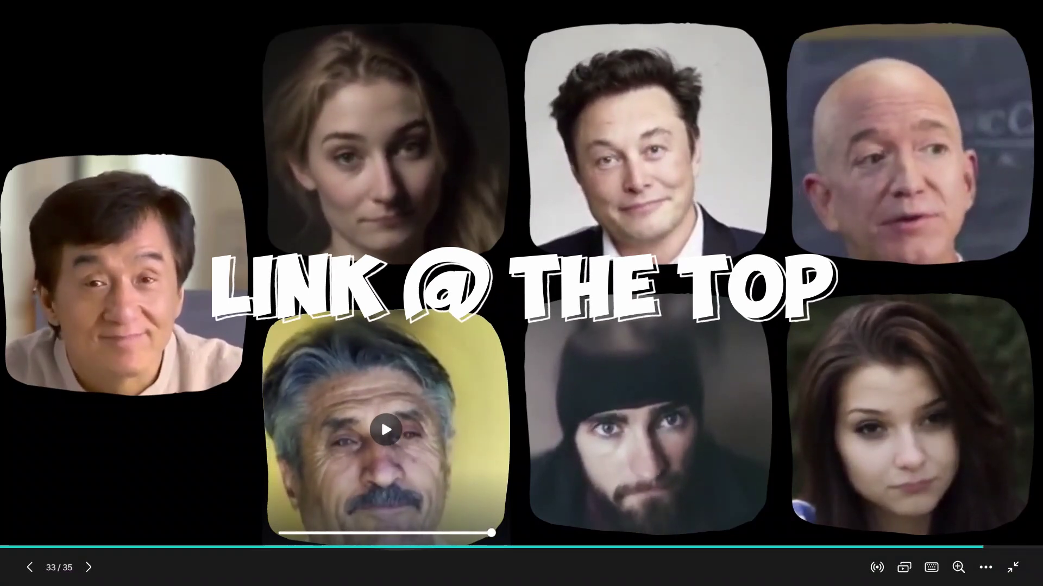
{"action": "key", "text": "Right"}
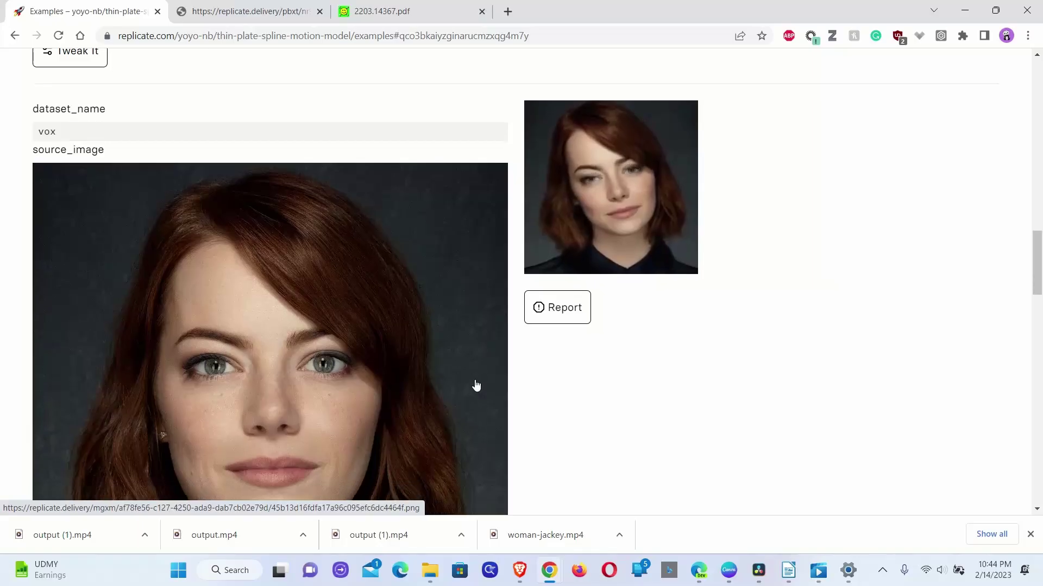
{"action": "scroll", "coordinate": [474, 386], "scroll_direction": "down", "scroll_amount": 8}
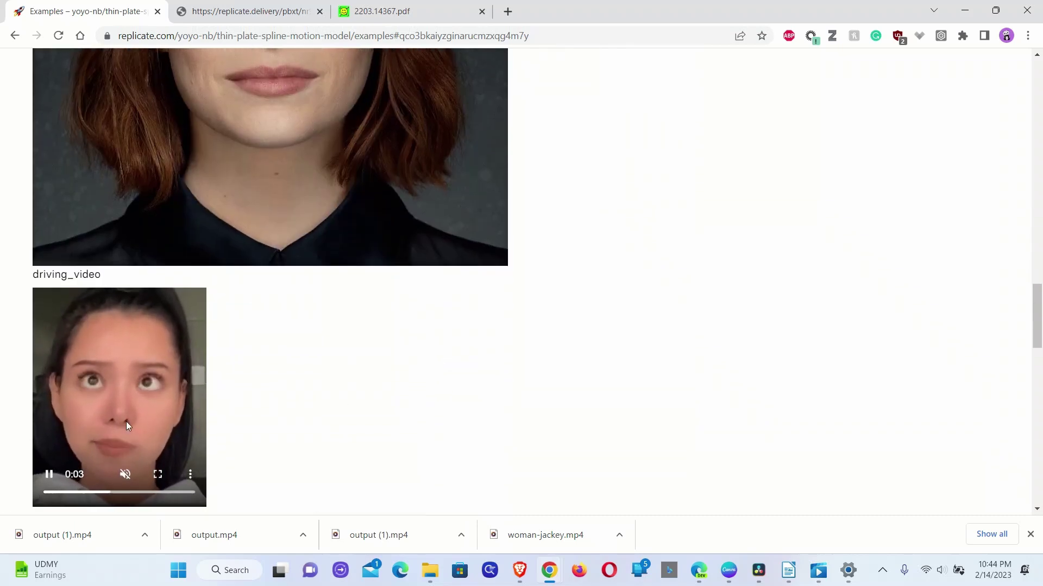
Step: Open the red-haired woman example in the model demo with Tweak It
{"action": "scroll", "coordinate": [277, 375], "scroll_direction": "up", "scroll_amount": 5}
{"action": "scroll", "coordinate": [317, 357], "scroll_direction": "up", "scroll_amount": 3}
{"action": "mouse_move", "coordinate": [654, 235]}
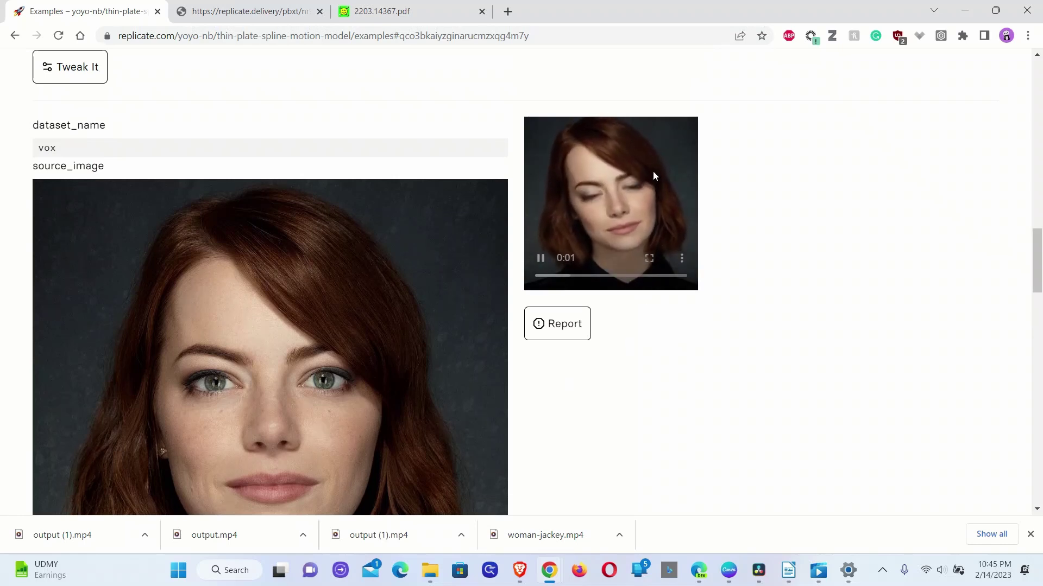
{"action": "scroll", "coordinate": [668, 334], "scroll_direction": "down", "scroll_amount": 3}
{"action": "scroll", "coordinate": [668, 339], "scroll_direction": "down", "scroll_amount": 8}
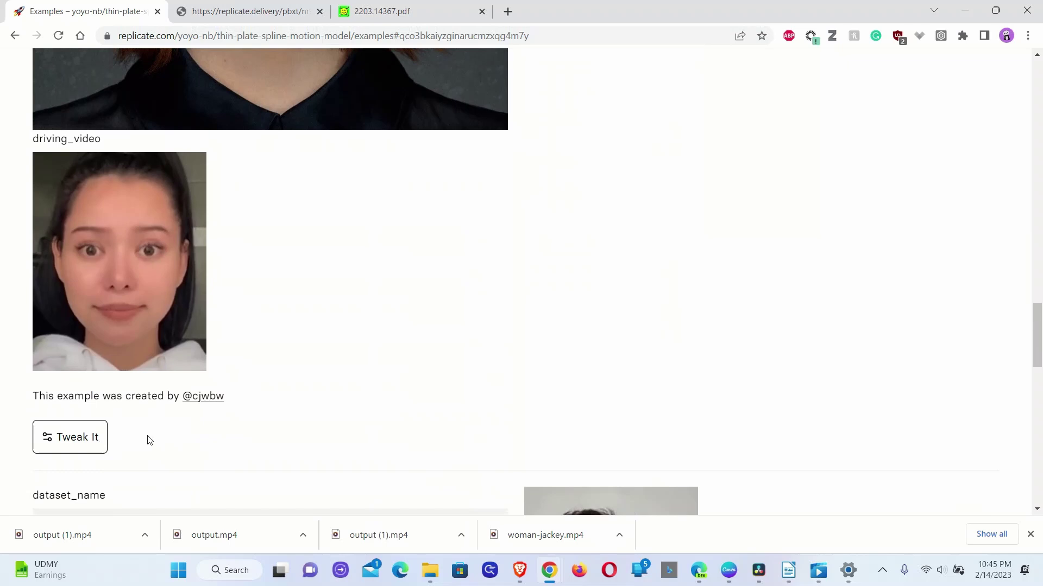
{"action": "left_click", "coordinate": [75, 443]}
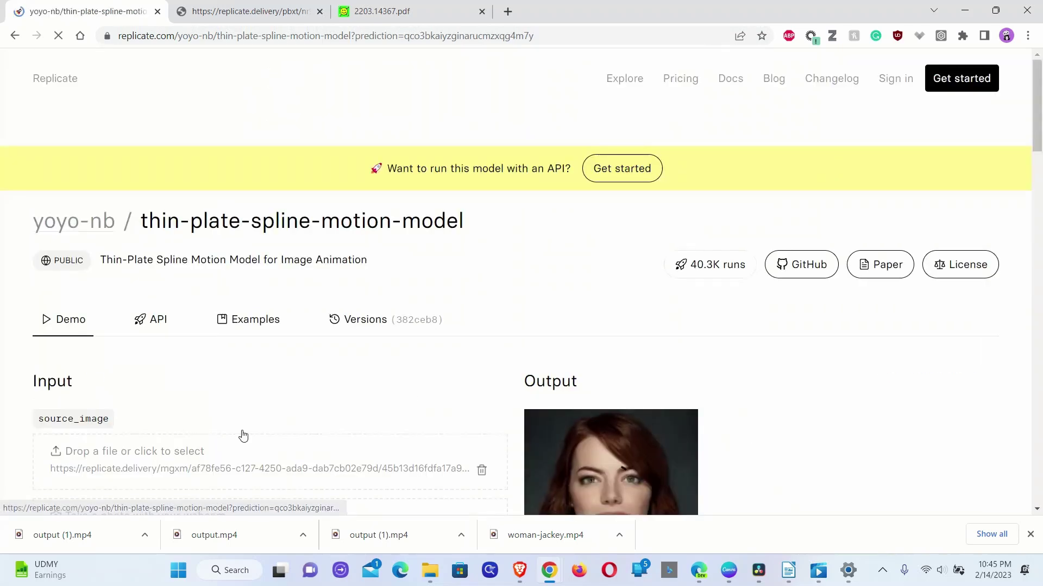
Step: Replace the example's source image with AI-avatar.png
{"action": "scroll", "coordinate": [226, 434], "scroll_direction": "down", "scroll_amount": 5}
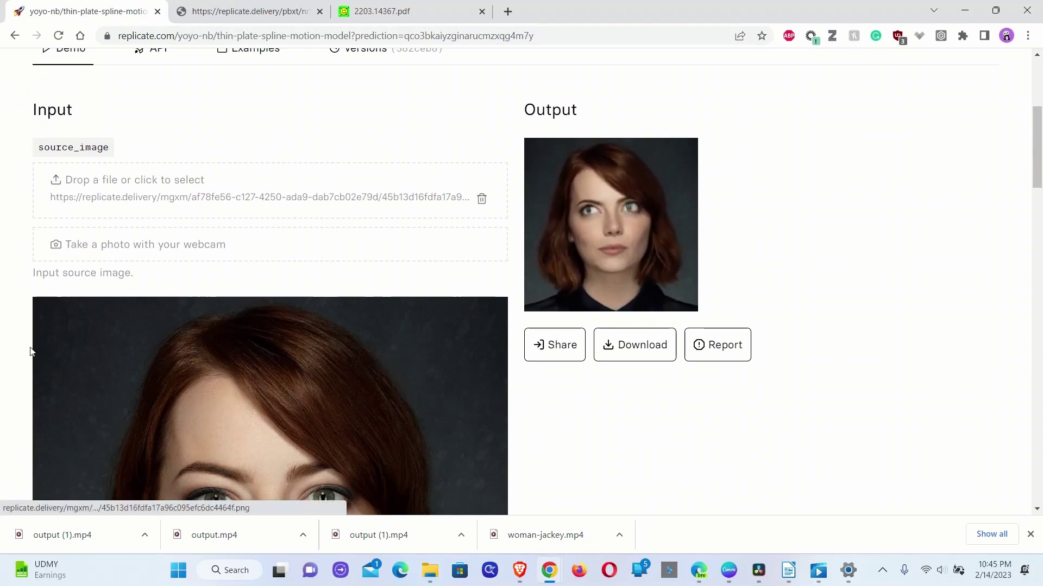
{"action": "scroll", "coordinate": [30, 351], "scroll_direction": "down", "scroll_amount": 10}
{"action": "scroll", "coordinate": [87, 393], "scroll_direction": "up", "scroll_amount": 2}
{"action": "scroll", "coordinate": [75, 387], "scroll_direction": "up", "scroll_amount": 9}
{"action": "left_click", "coordinate": [128, 241]}
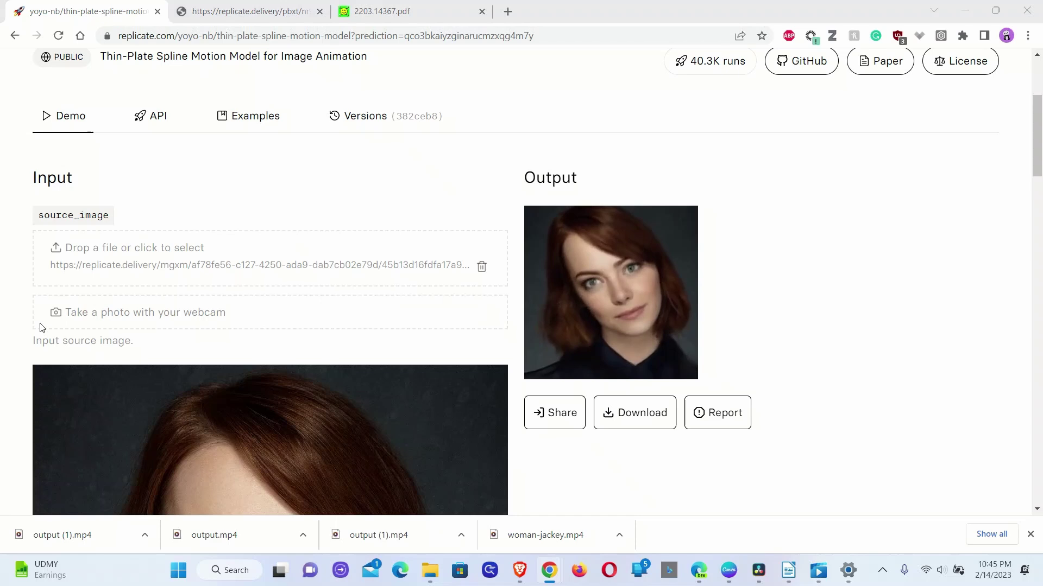
{"action": "double_click", "coordinate": [272, 130]}
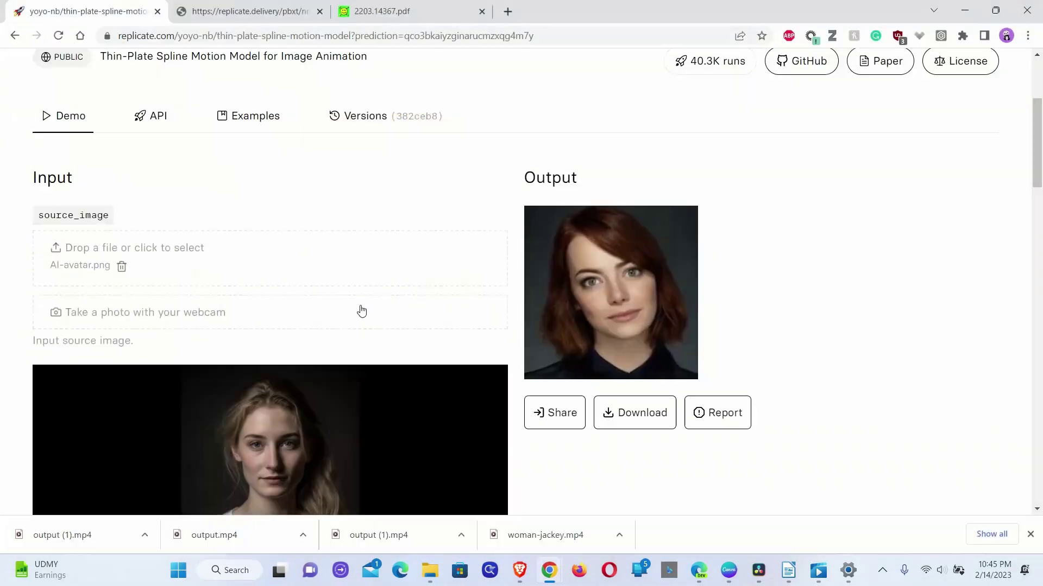
Step: Submit a new prediction with the AI-avatar.png portrait
{"action": "scroll", "coordinate": [425, 331], "scroll_direction": "down", "scroll_amount": 13}
{"action": "scroll", "coordinate": [130, 423], "scroll_direction": "down", "scroll_amount": 3}
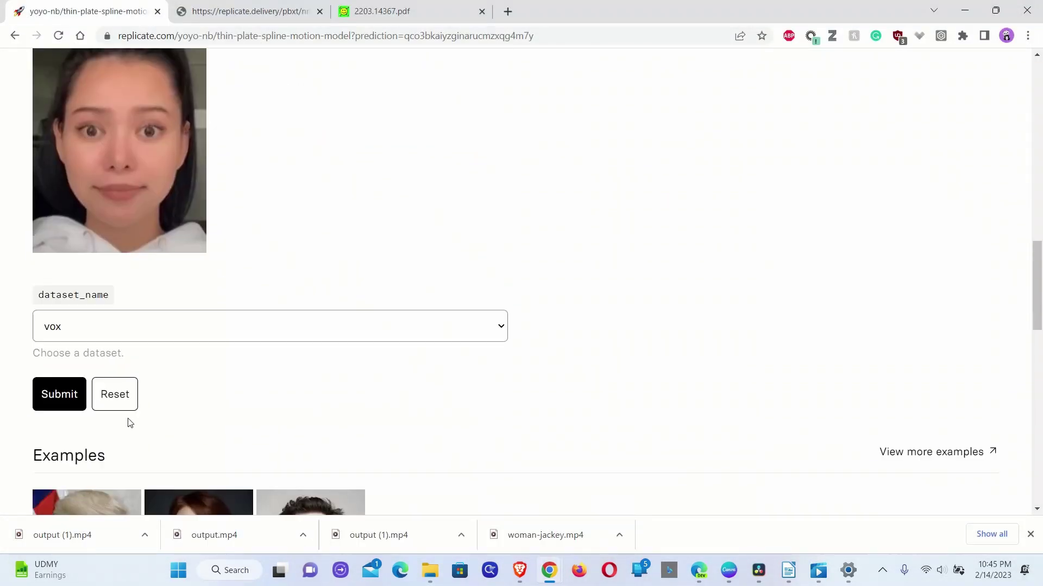
{"action": "left_click", "coordinate": [52, 399]}
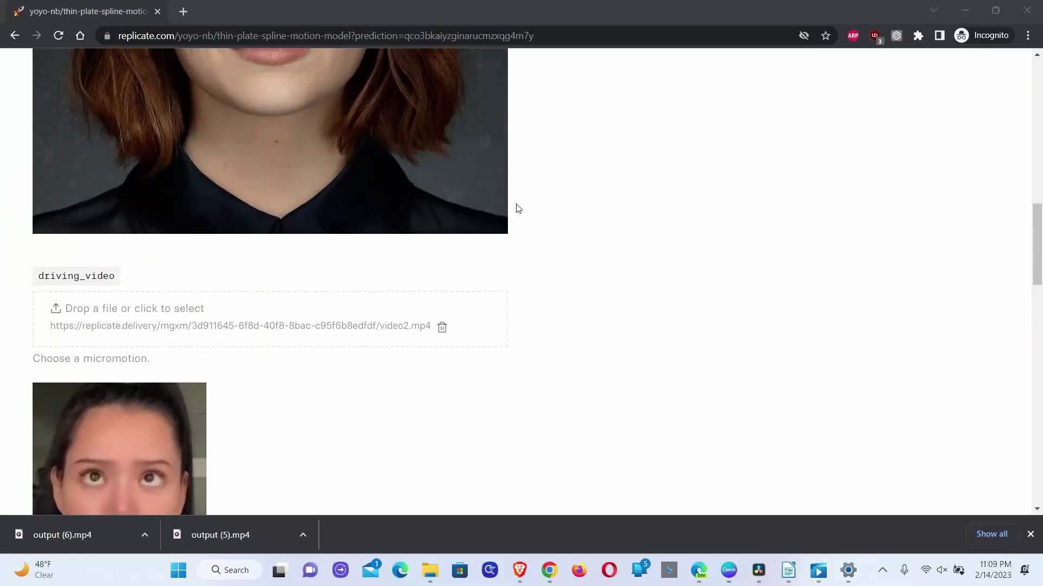
Step: Load Man - 125430.mp4 into the driving_video input
{"action": "scroll", "coordinate": [517, 209], "scroll_direction": "up", "scroll_amount": 2}
{"action": "scroll", "coordinate": [517, 209], "scroll_direction": "up", "scroll_amount": 10}
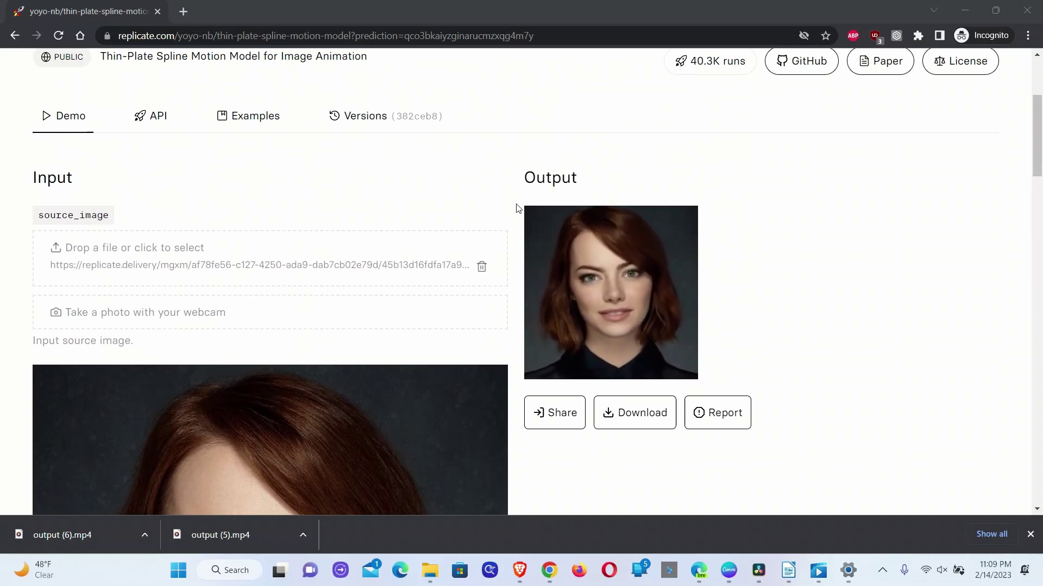
{"action": "scroll", "coordinate": [518, 208], "scroll_direction": "down", "scroll_amount": 15}
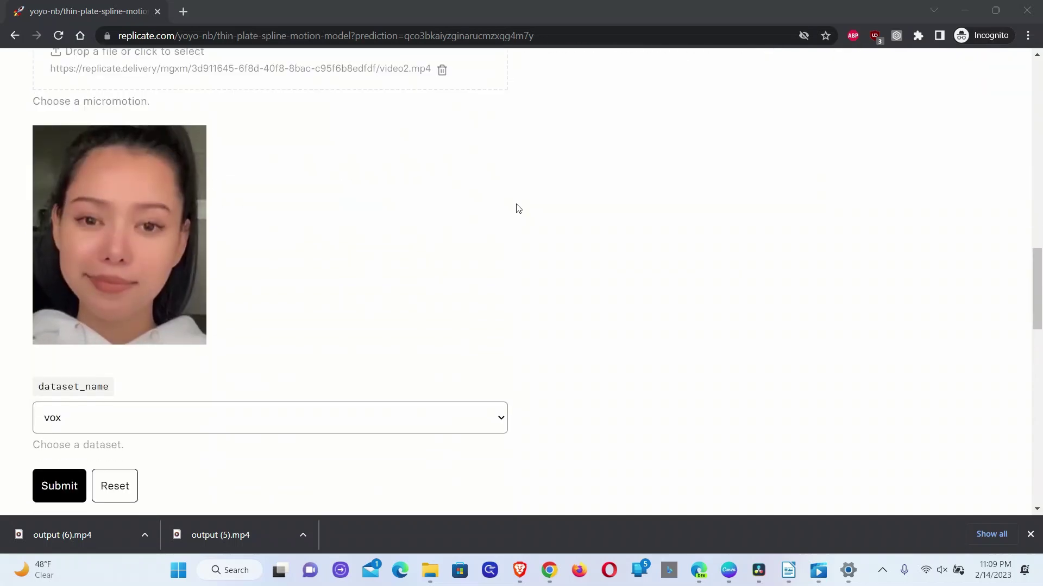
{"action": "scroll", "coordinate": [236, 249], "scroll_direction": "up", "scroll_amount": 3}
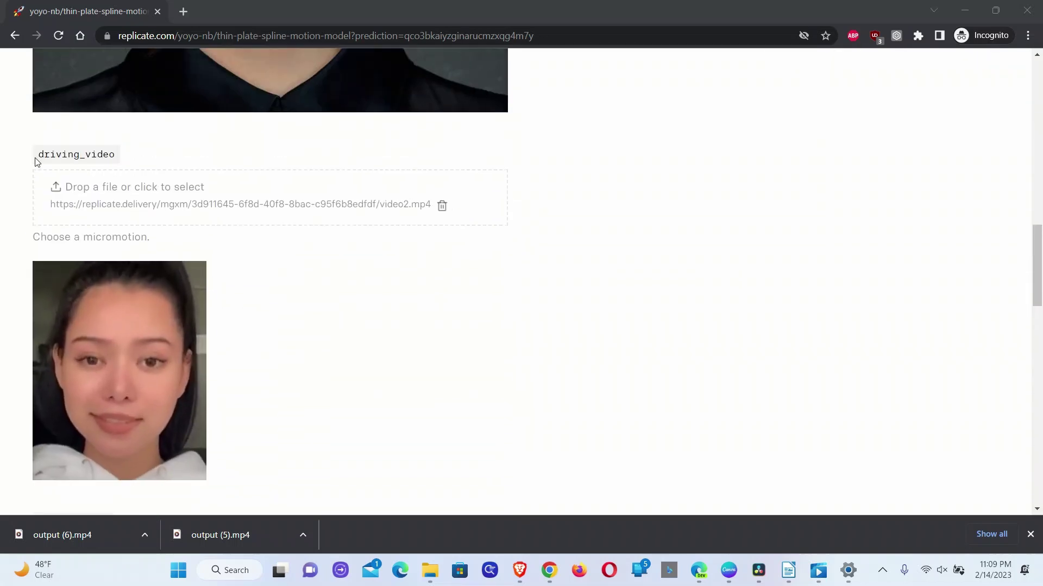
{"action": "double_click", "coordinate": [45, 157]}
{"action": "left_click", "coordinate": [172, 203]}
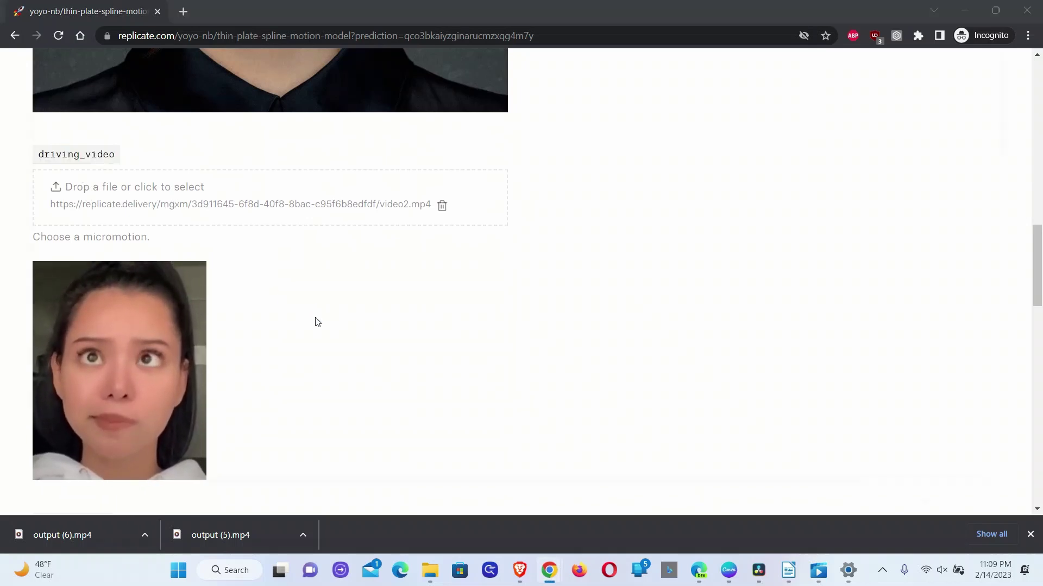
{"action": "double_click", "coordinate": [560, 127]}
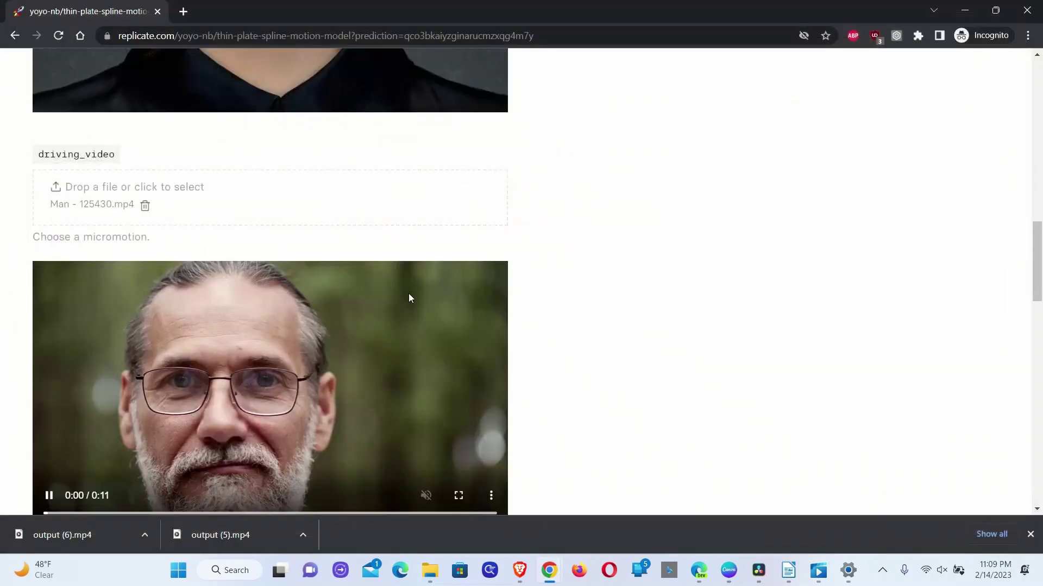
{"action": "scroll", "coordinate": [383, 350], "scroll_direction": "down", "scroll_amount": 2}
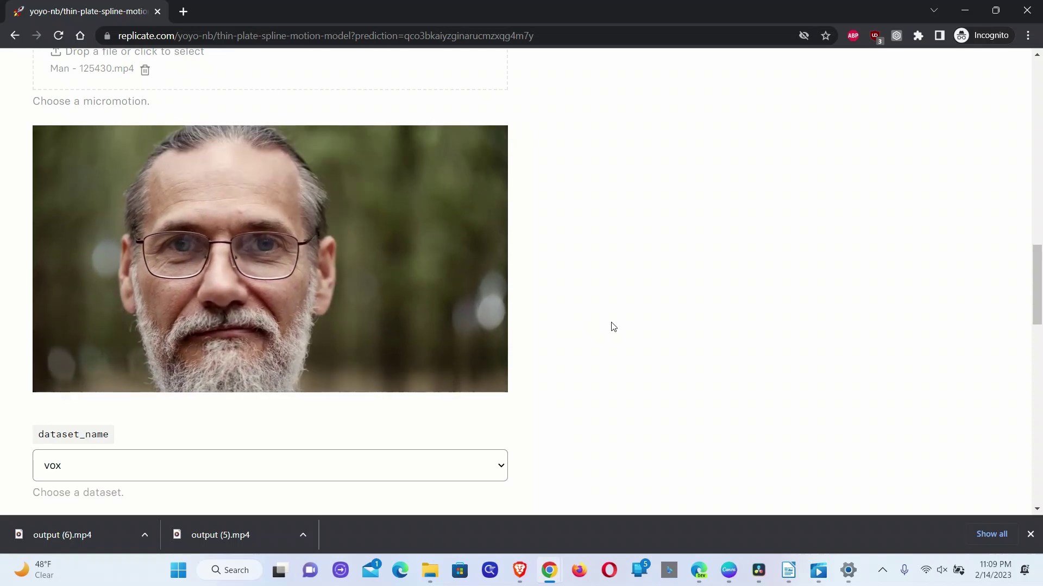
{"action": "scroll", "coordinate": [613, 326], "scroll_direction": "up", "scroll_amount": 2}
{"action": "scroll", "coordinate": [613, 325], "scroll_direction": "up", "scroll_amount": 12}
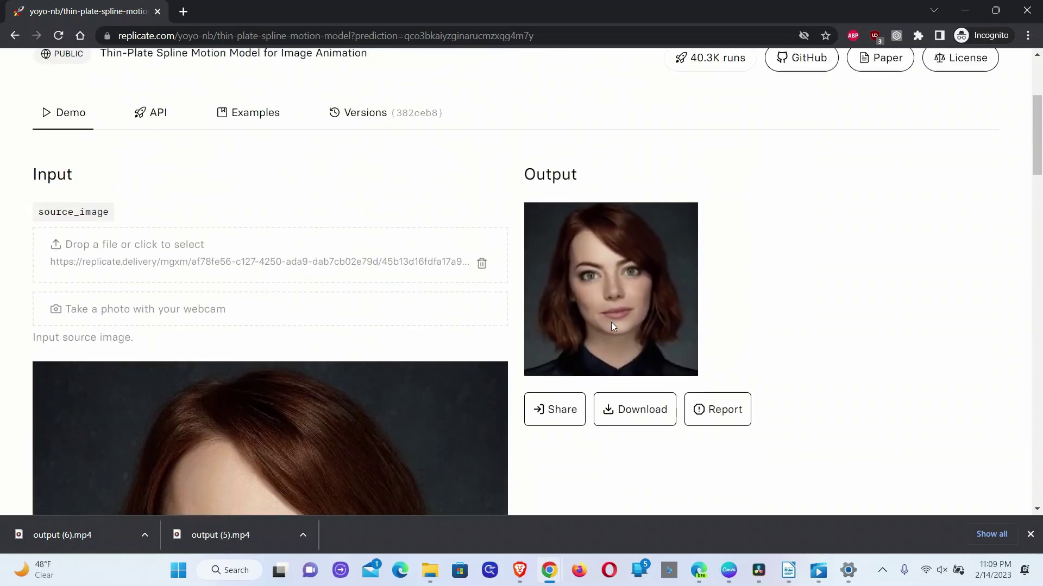
Step: Load Example-21.mp4 into the source_image field
{"action": "left_click", "coordinate": [462, 278]}
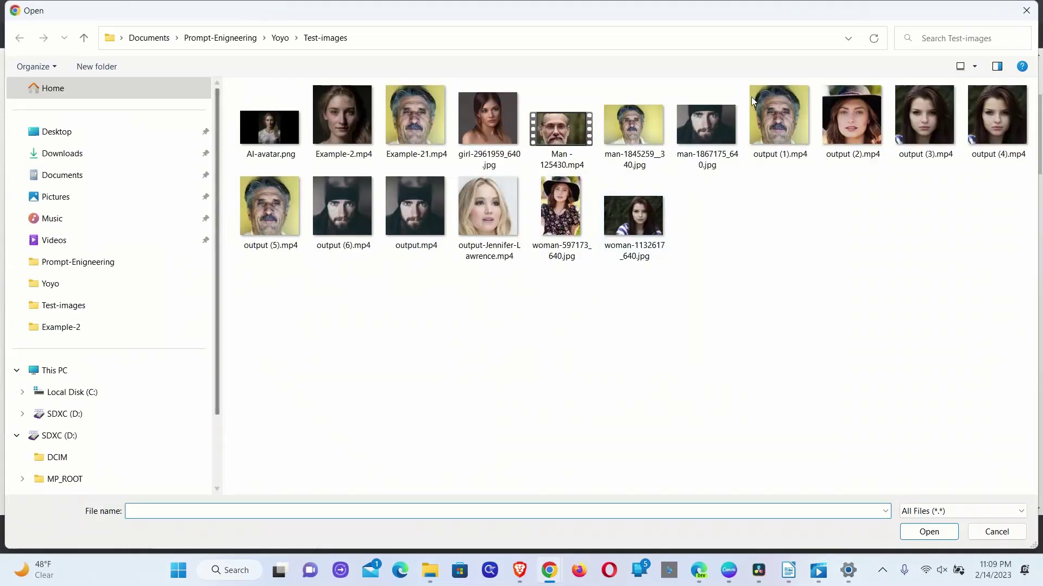
{"action": "double_click", "coordinate": [409, 113]}
{"action": "scroll", "coordinate": [239, 374], "scroll_direction": "down", "scroll_amount": 4}
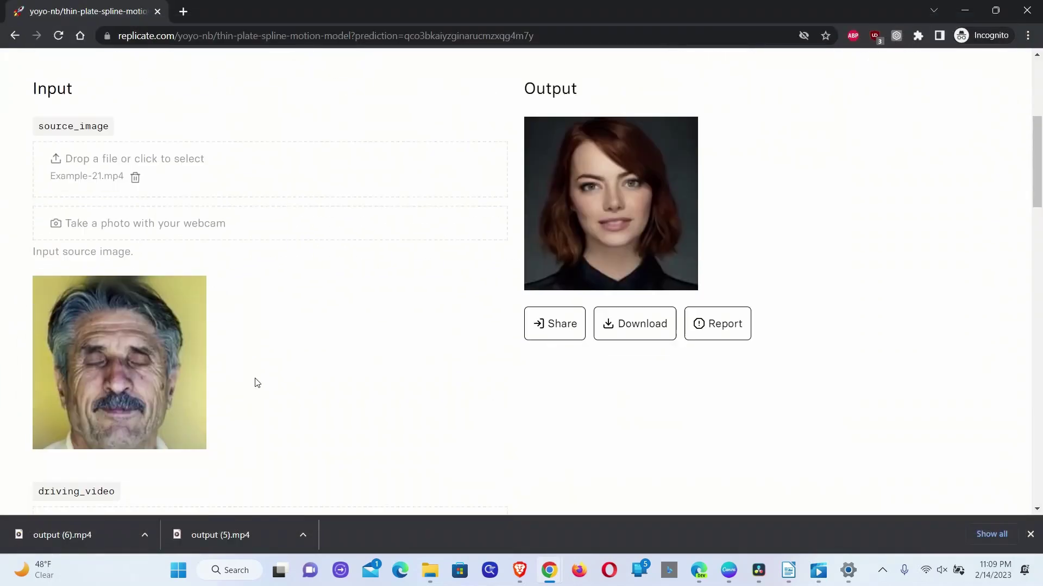
{"action": "scroll", "coordinate": [239, 375], "scroll_direction": "up", "scroll_amount": 1}
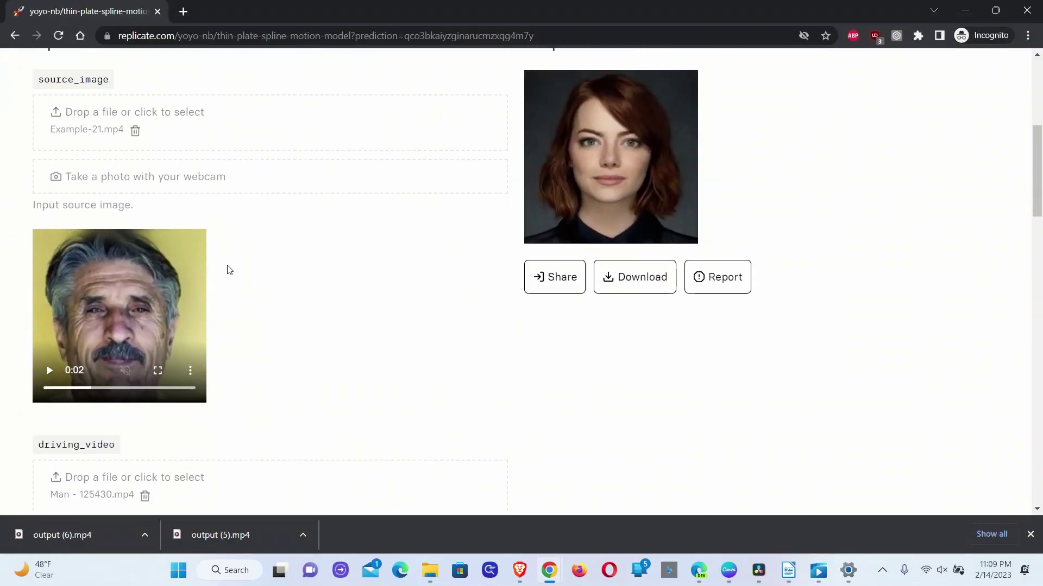
{"action": "scroll", "coordinate": [227, 269], "scroll_direction": "up", "scroll_amount": 4}
Step: Replace the source with man-1845259__340.jpg and submit the prediction
{"action": "left_click", "coordinate": [309, 333]}
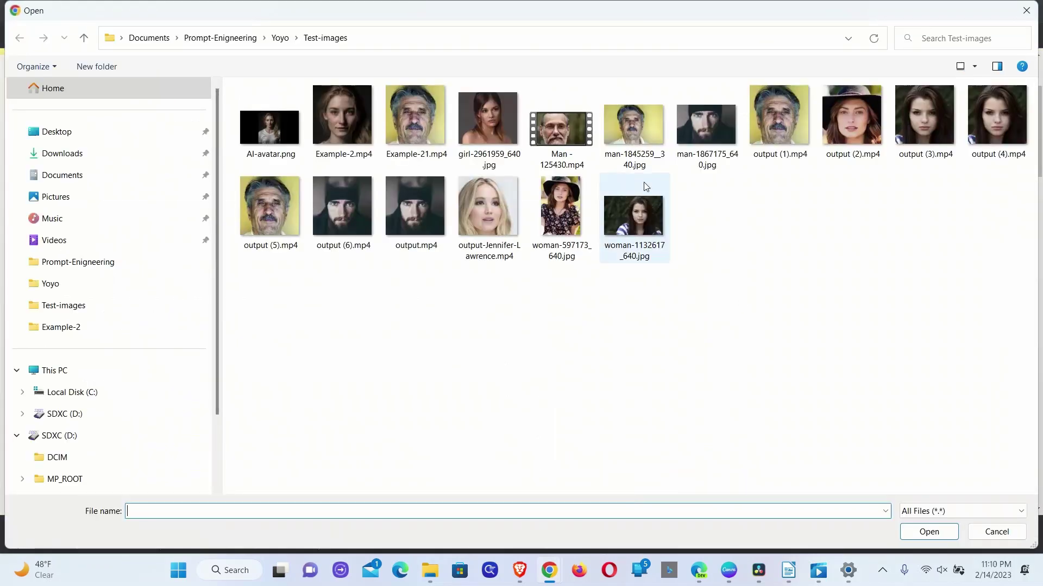
{"action": "double_click", "coordinate": [644, 145]}
{"action": "scroll", "coordinate": [363, 337], "scroll_direction": "down", "scroll_amount": 10}
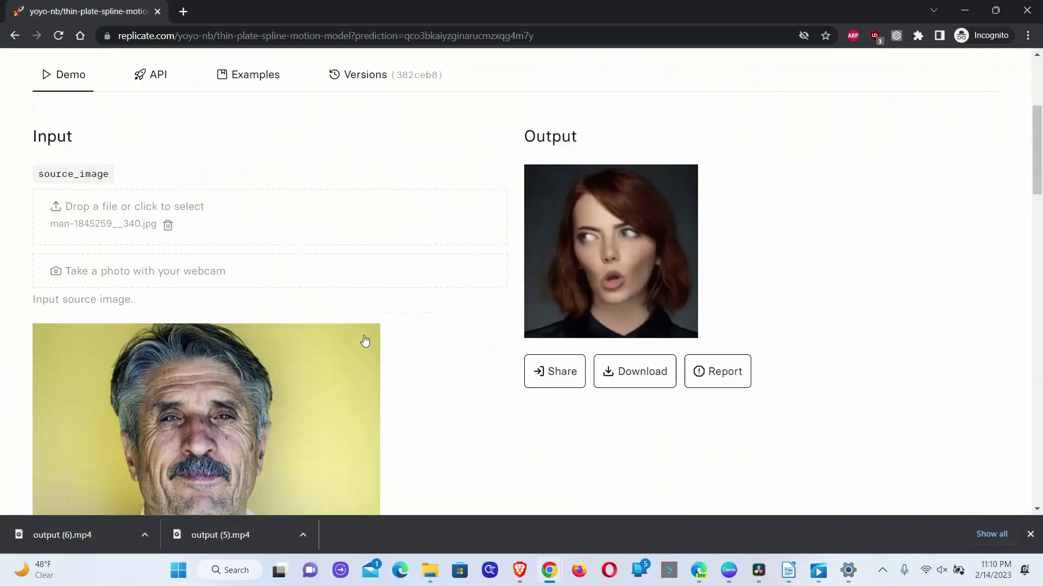
{"action": "left_click", "coordinate": [59, 338]}
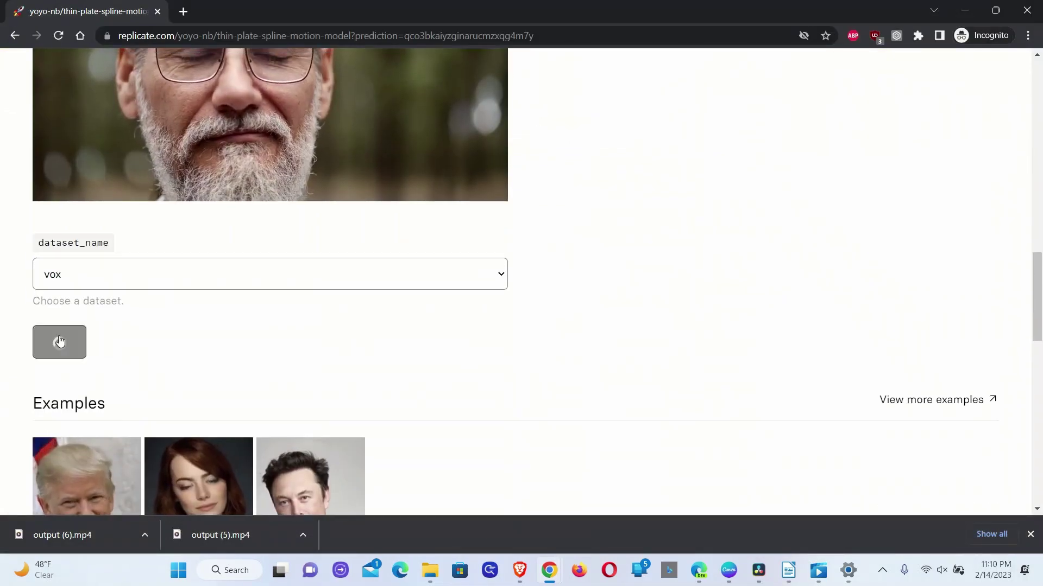